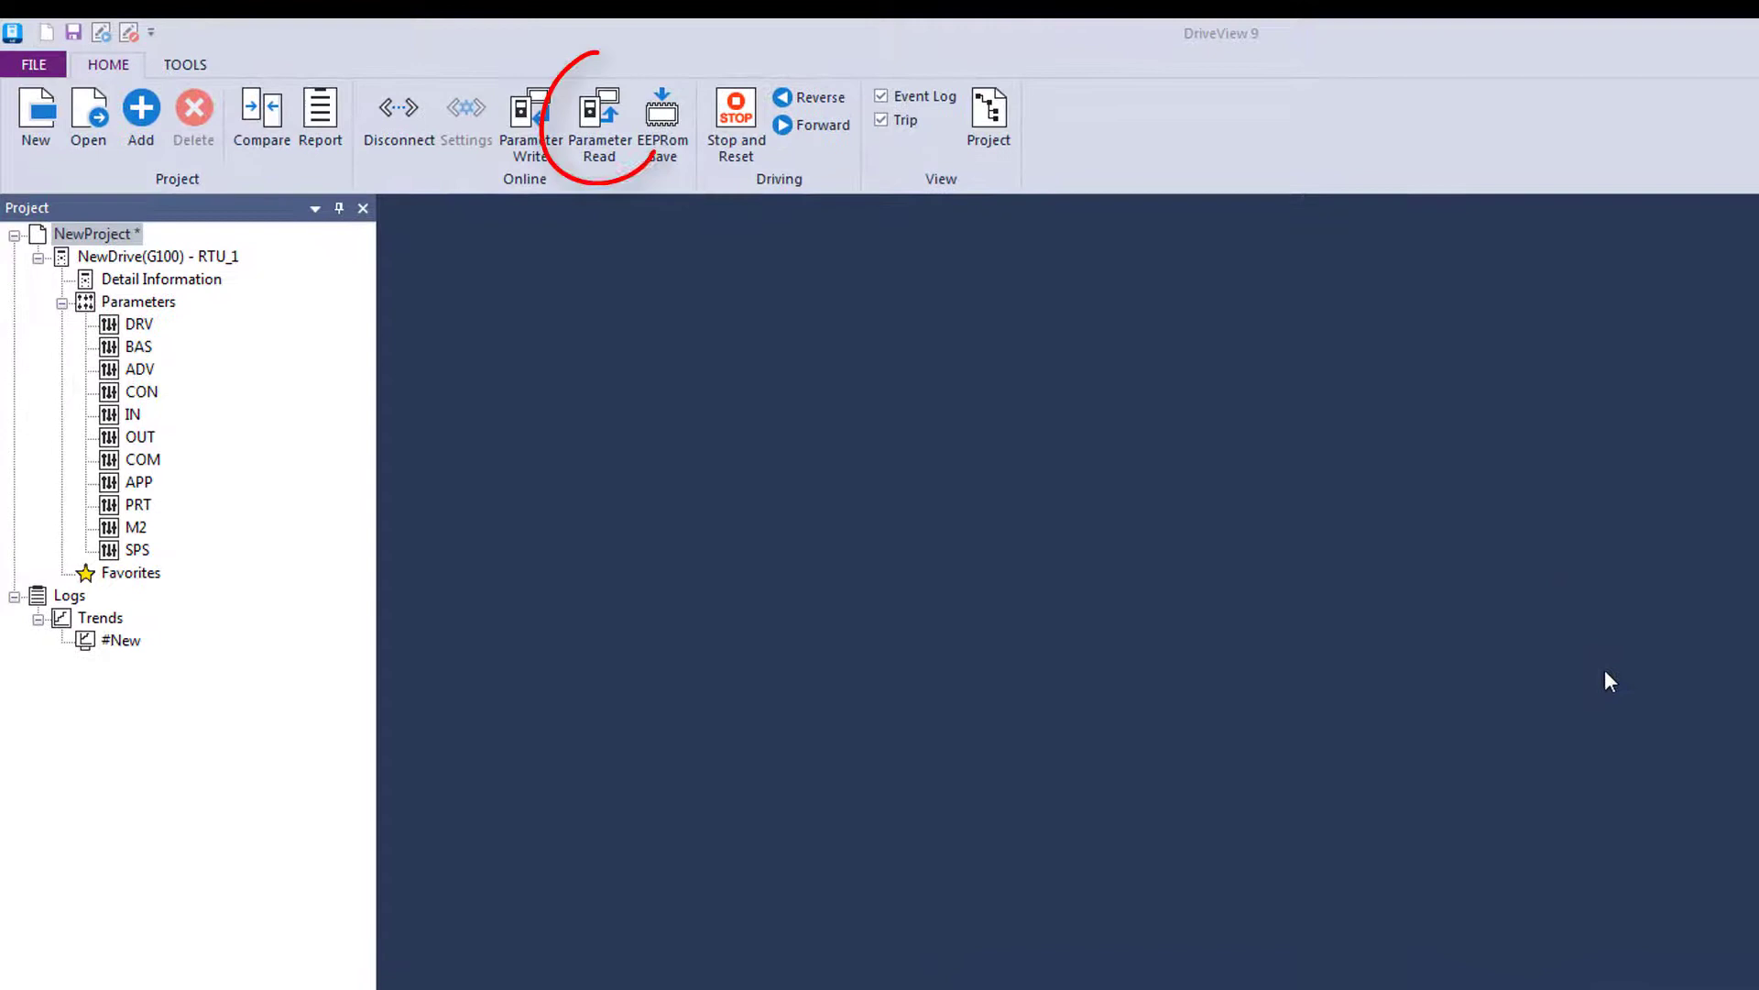
Read all 11 parameter groups from the G100 drive and acknowledge the 'Reading completed.' notice
{"action": "left_click", "coordinate": [597, 133]}
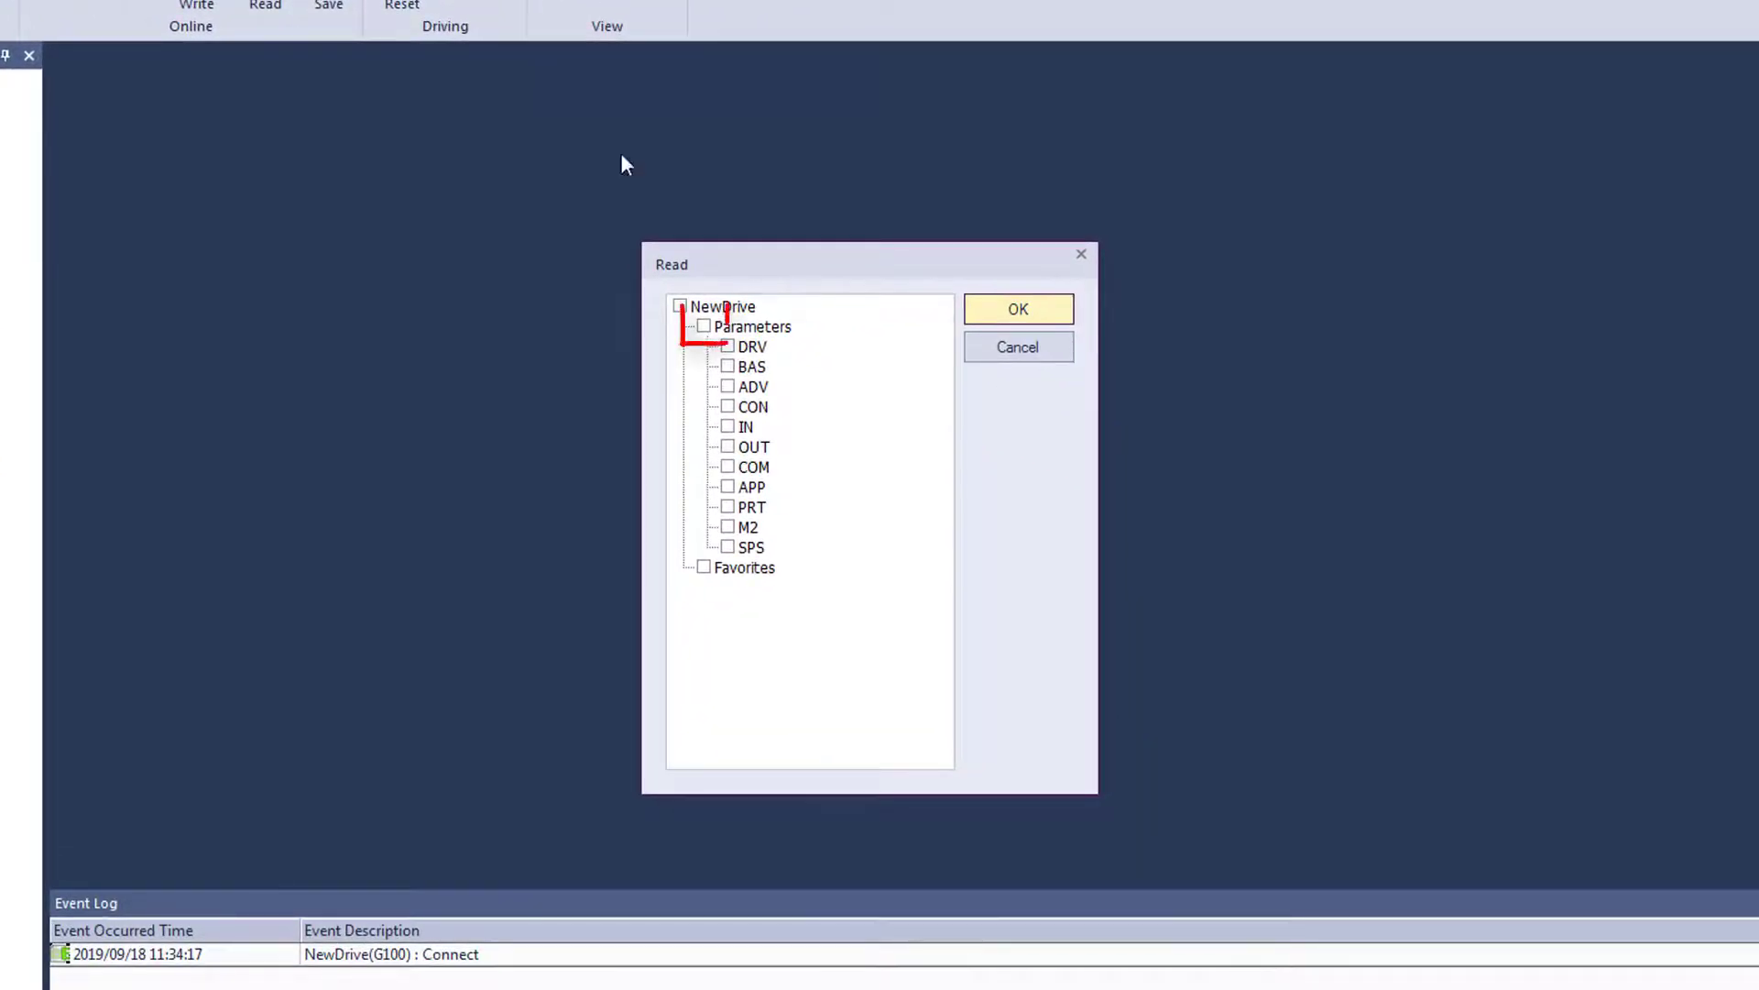
{"action": "left_click", "coordinate": [703, 328]}
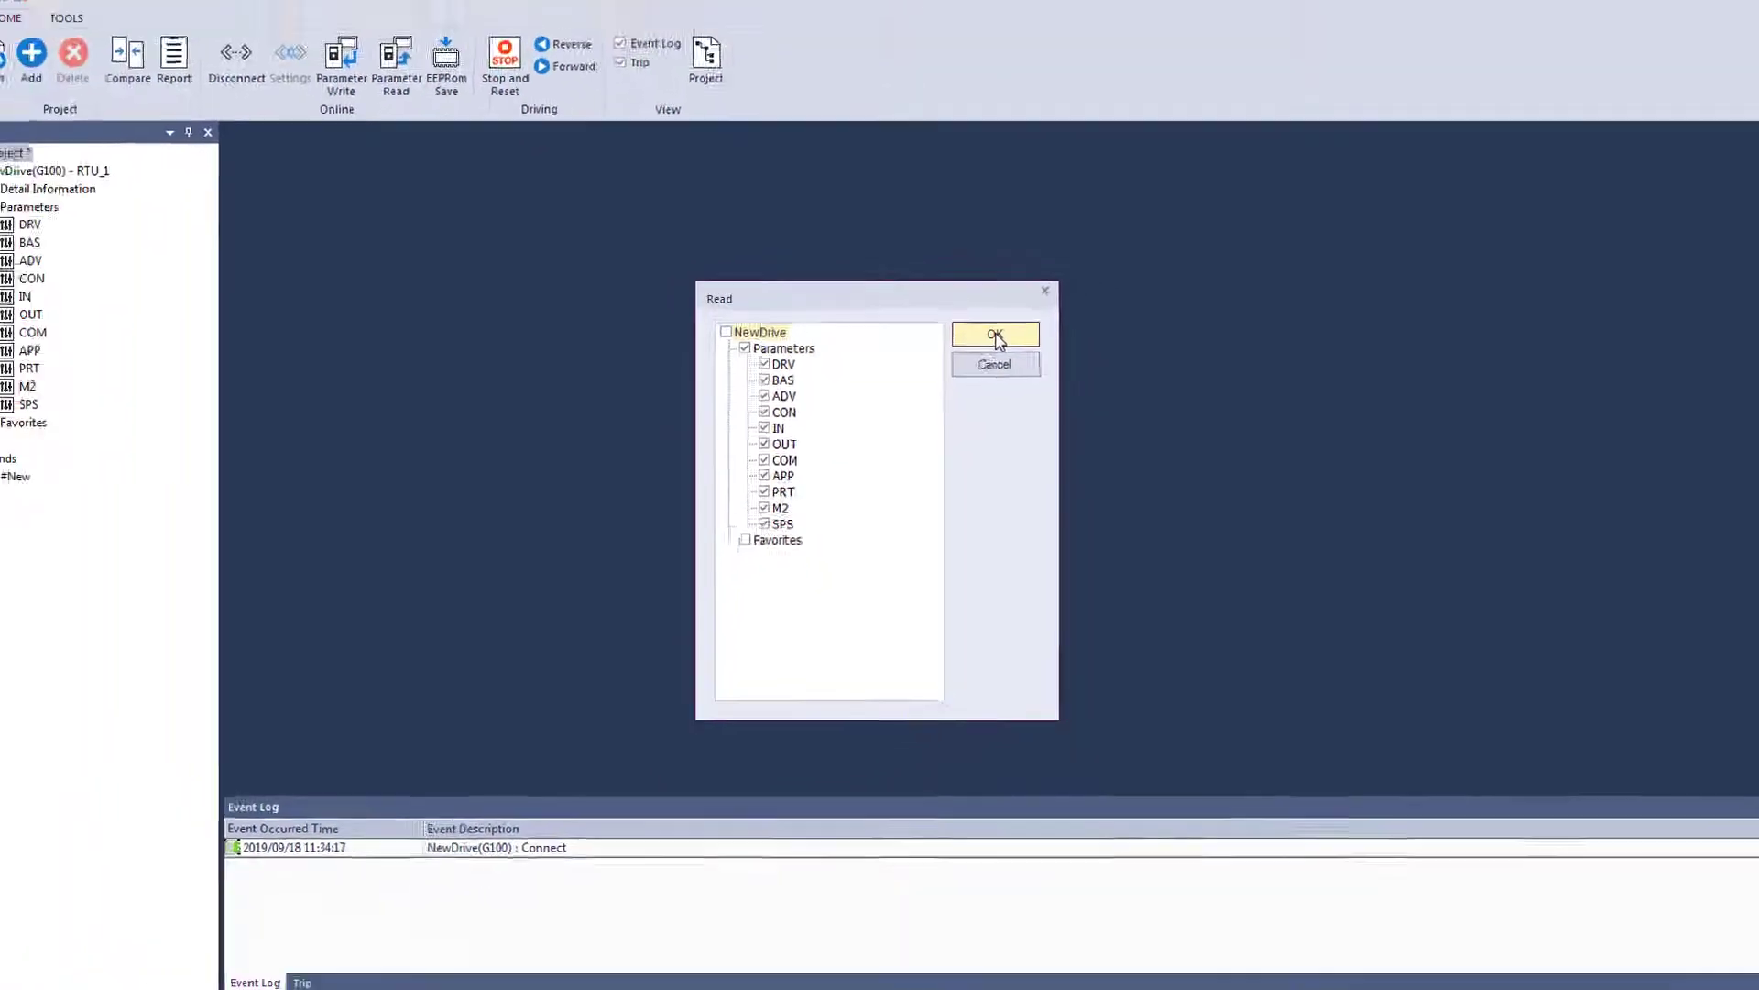
{"action": "left_click", "coordinate": [996, 335]}
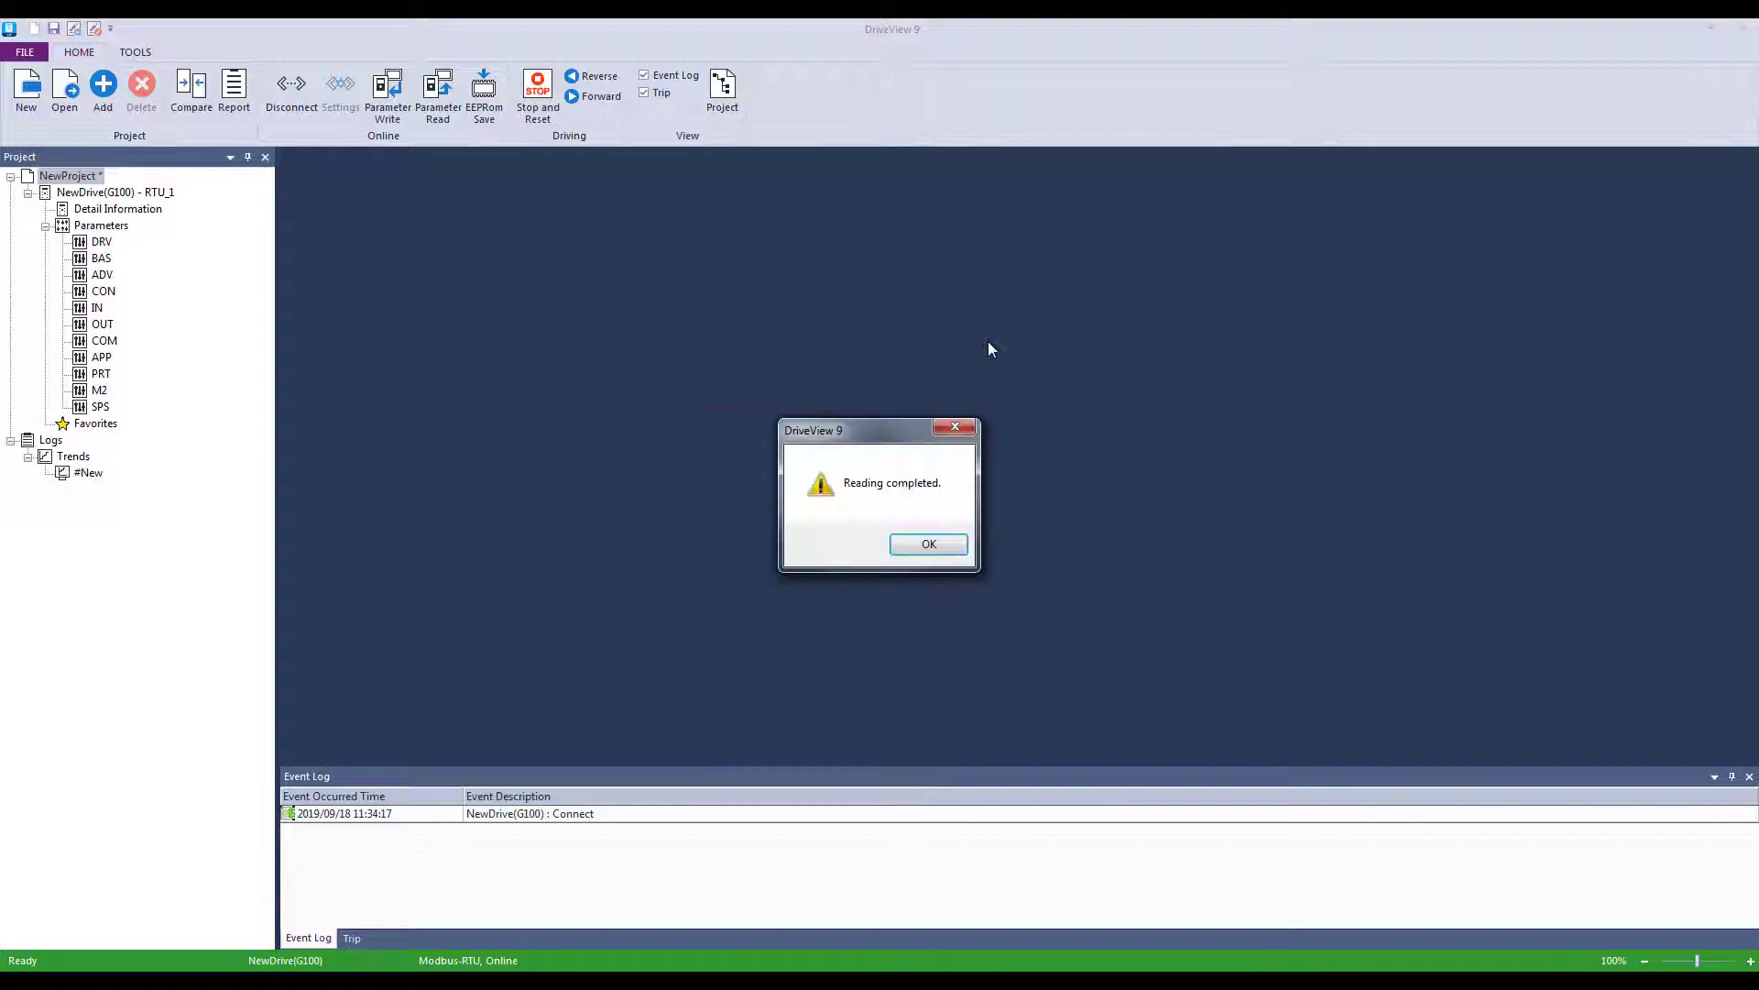
{"action": "left_click", "coordinate": [942, 549]}
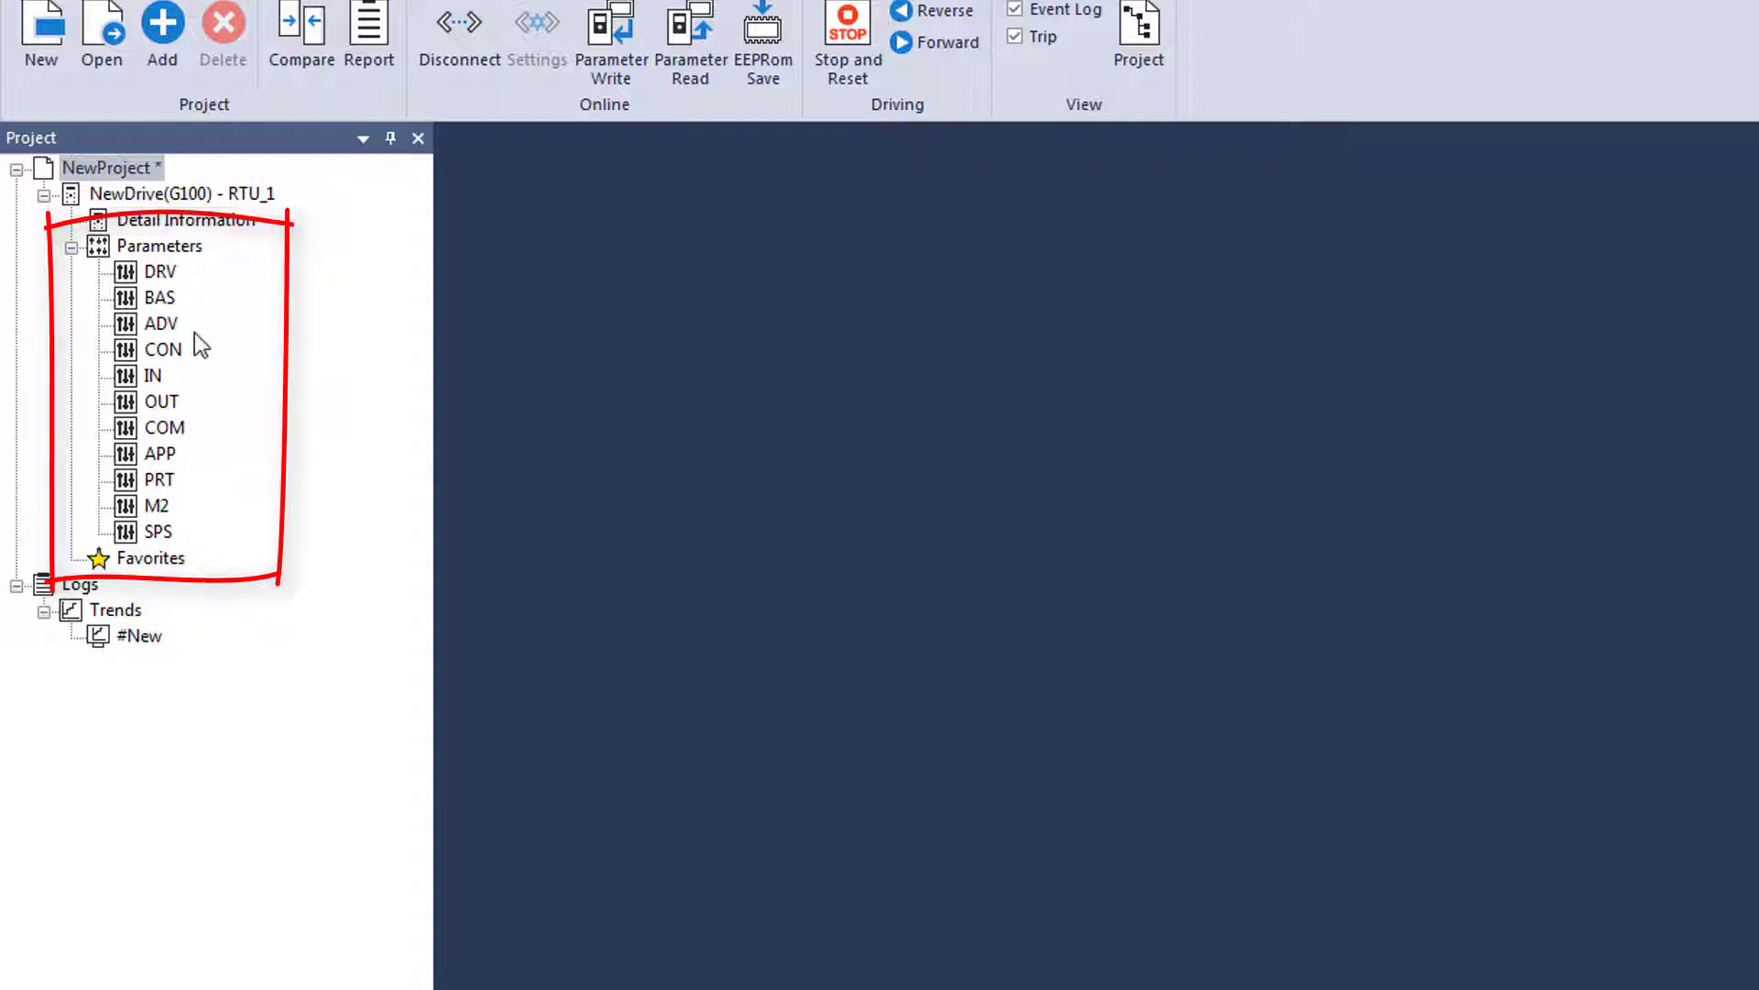
Open the DRV group's parameter table from the Project tree
{"action": "double_click", "coordinate": [159, 275]}
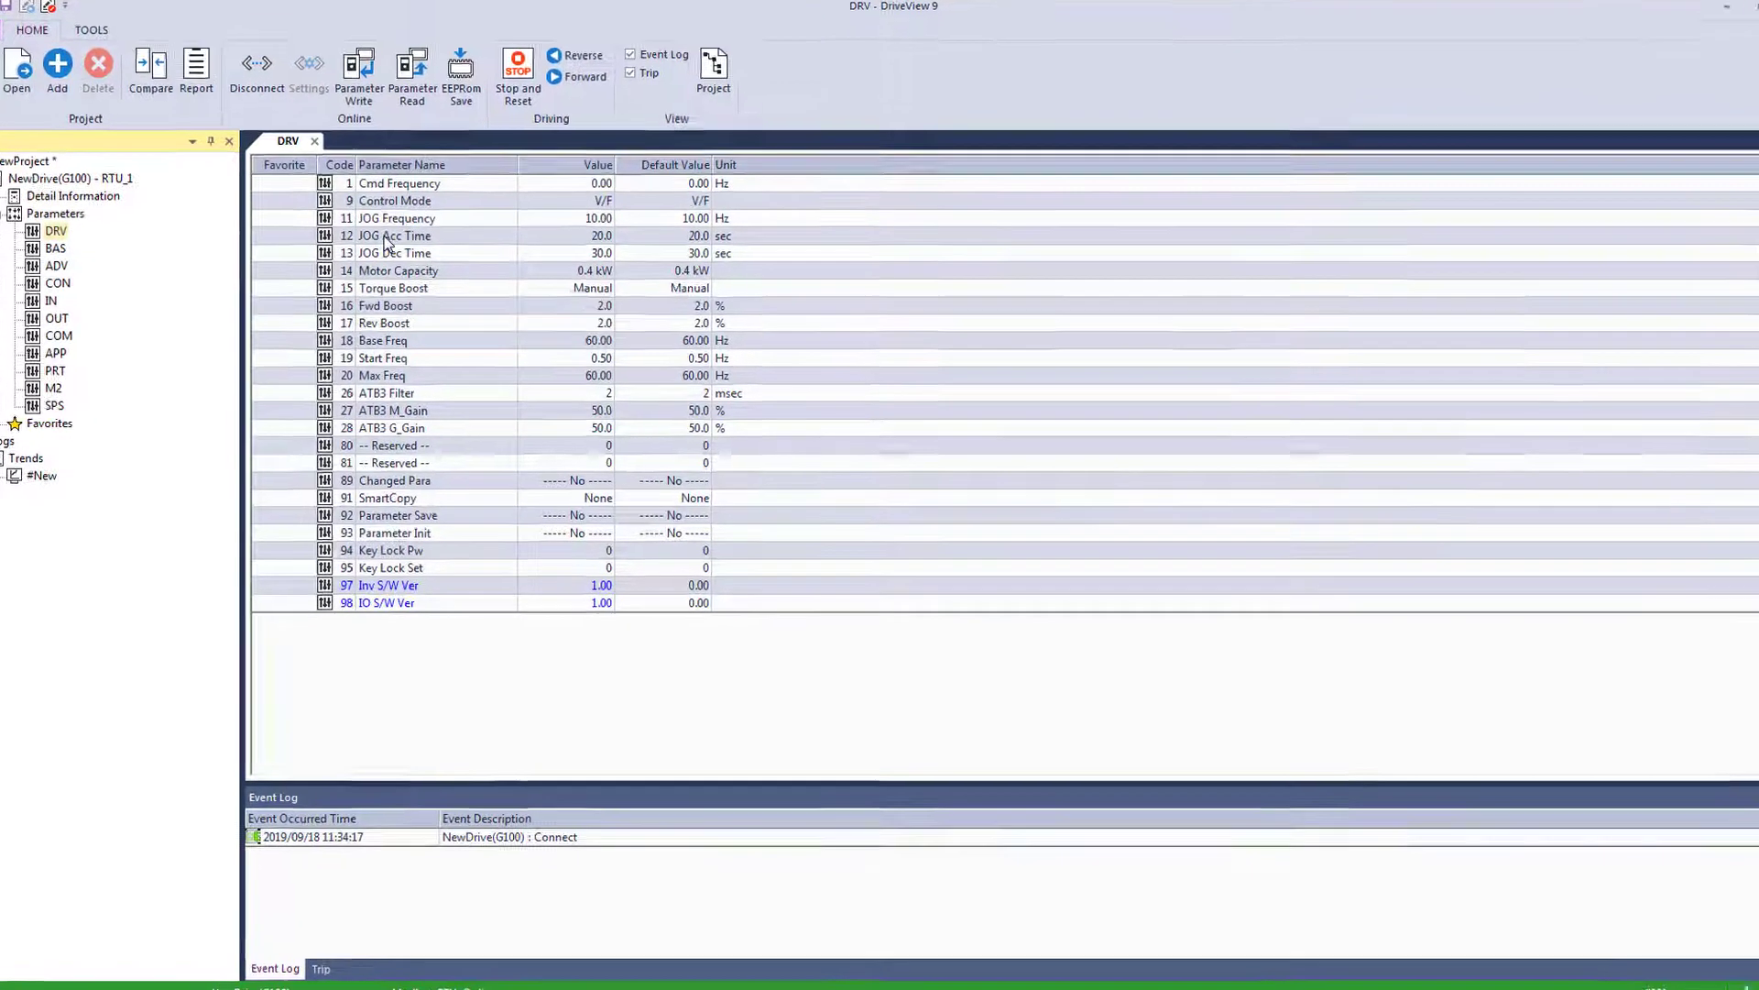
Write 10.0 sec to JOG Acc Time (DRV 12) in Parameter Detail, browse neighbours, then close it
{"action": "double_click", "coordinate": [389, 241]}
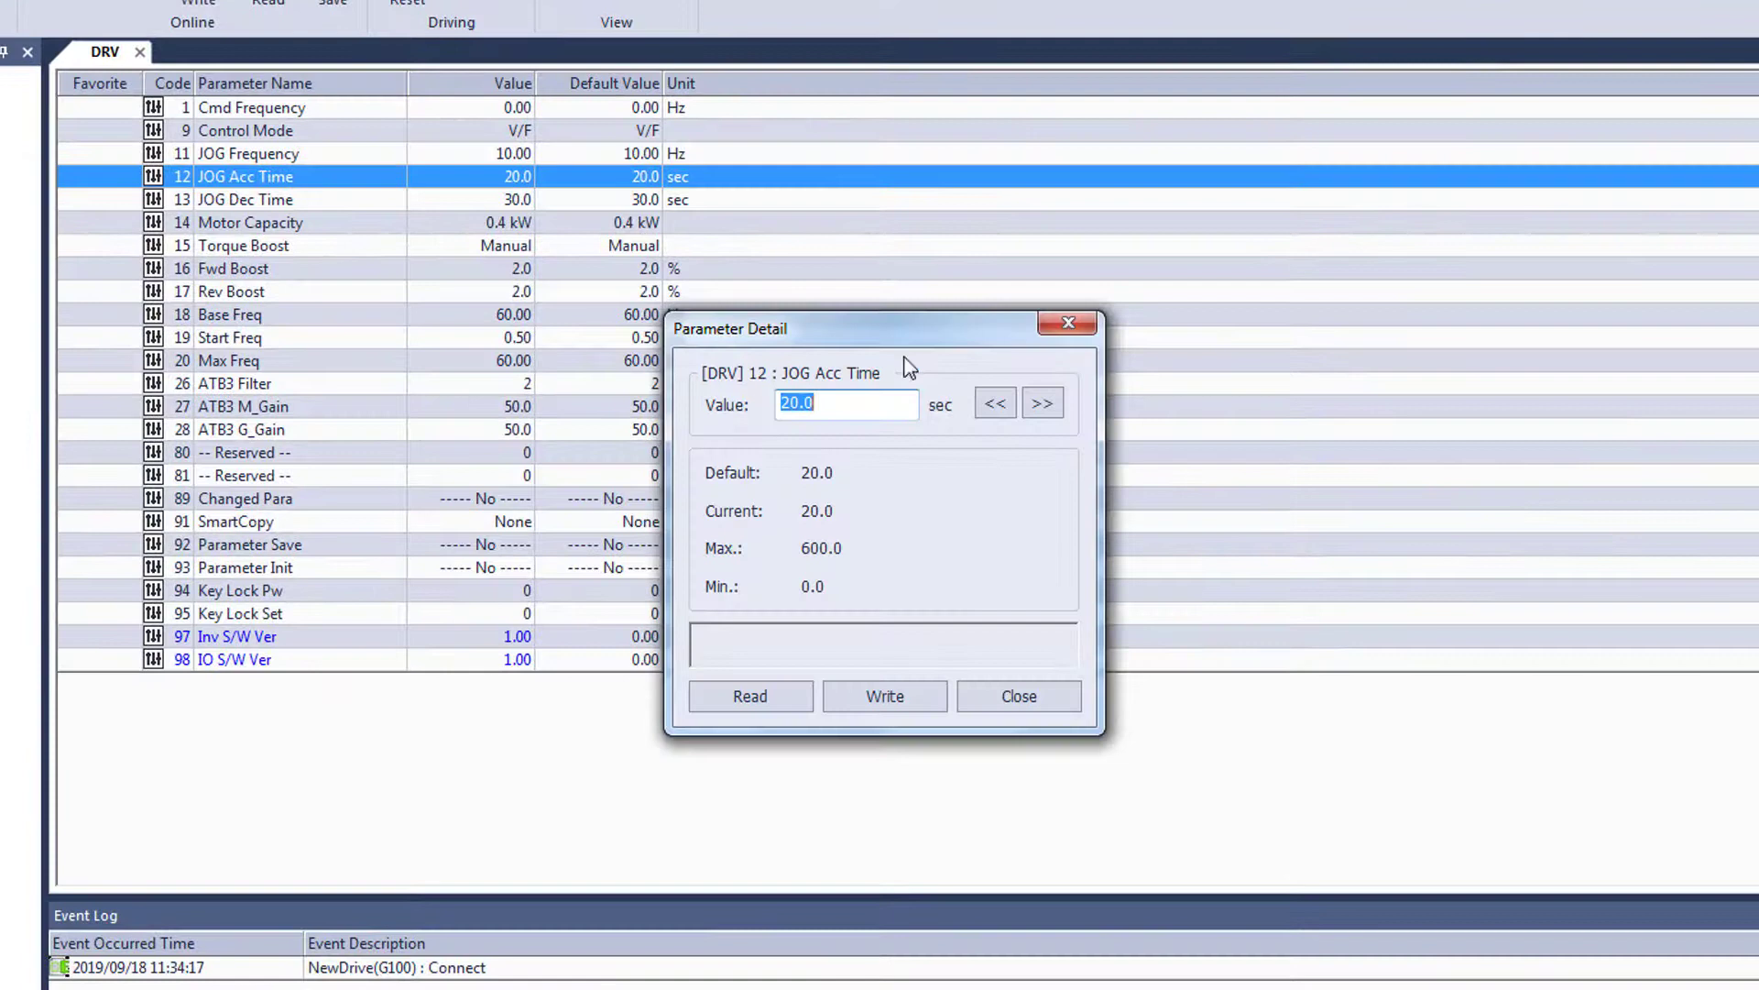
{"action": "type", "text": "10.0"}
{"action": "left_click", "coordinate": [872, 703]}
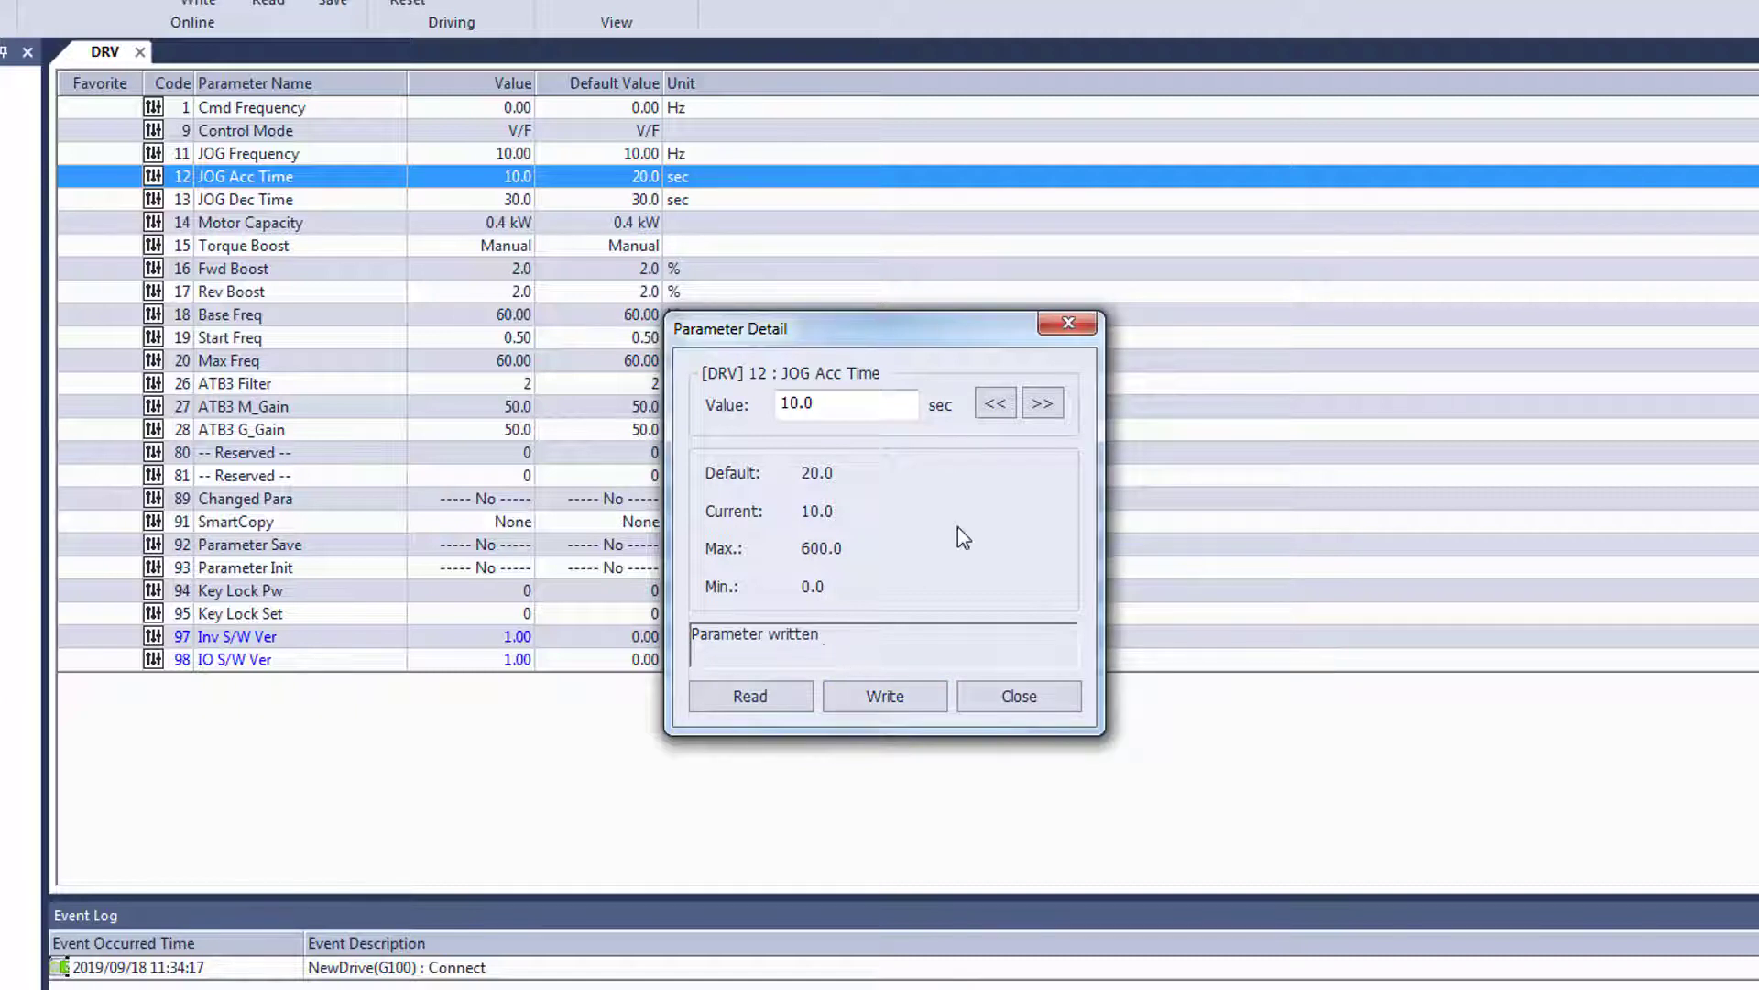
{"action": "left_click", "coordinate": [1003, 403]}
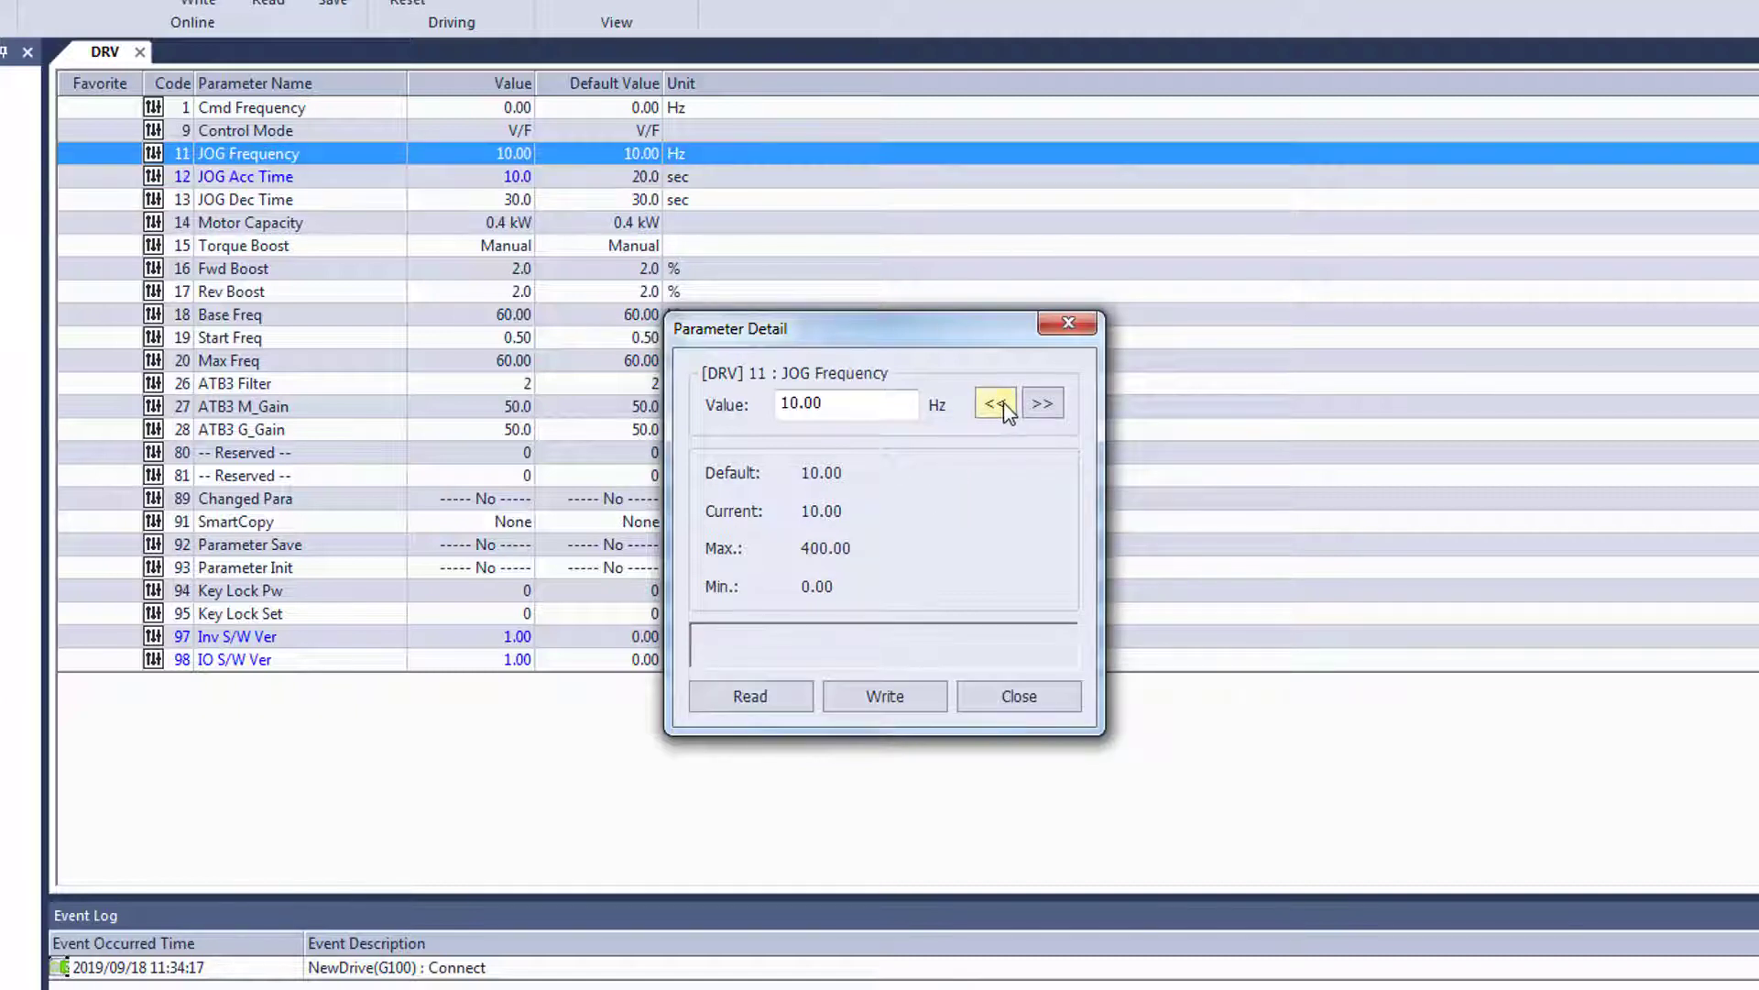
{"action": "left_click", "coordinate": [1043, 405]}
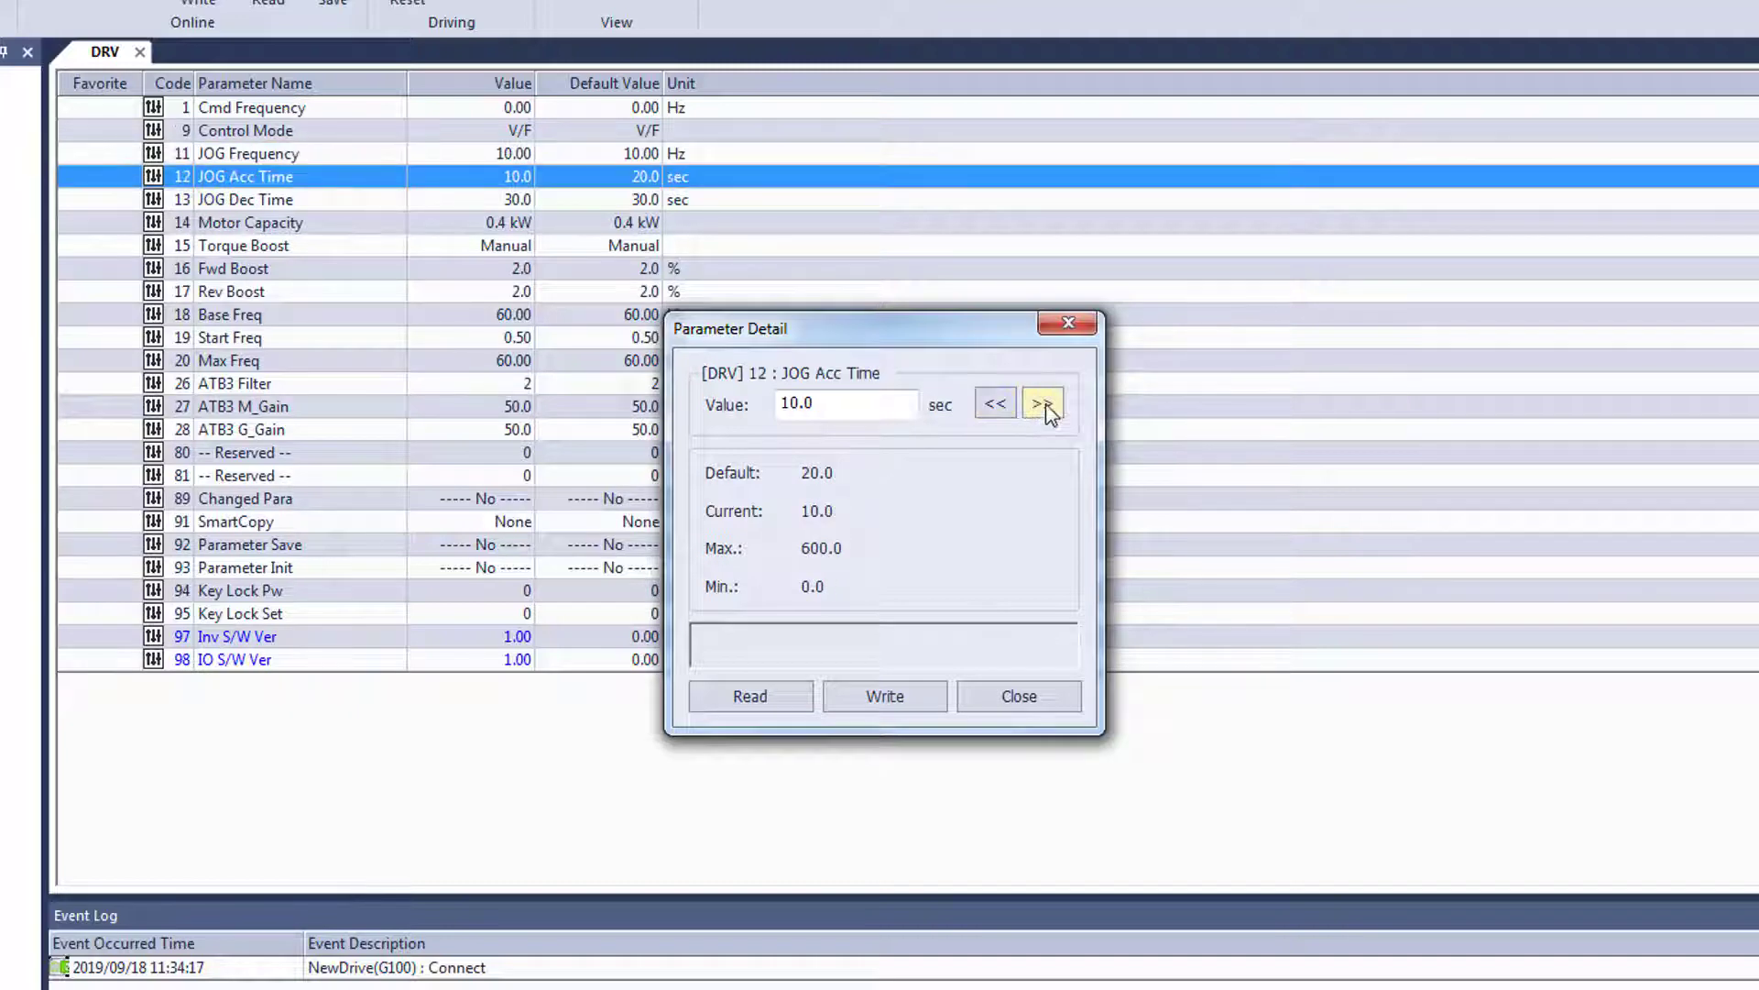
{"action": "left_click", "coordinate": [1045, 406]}
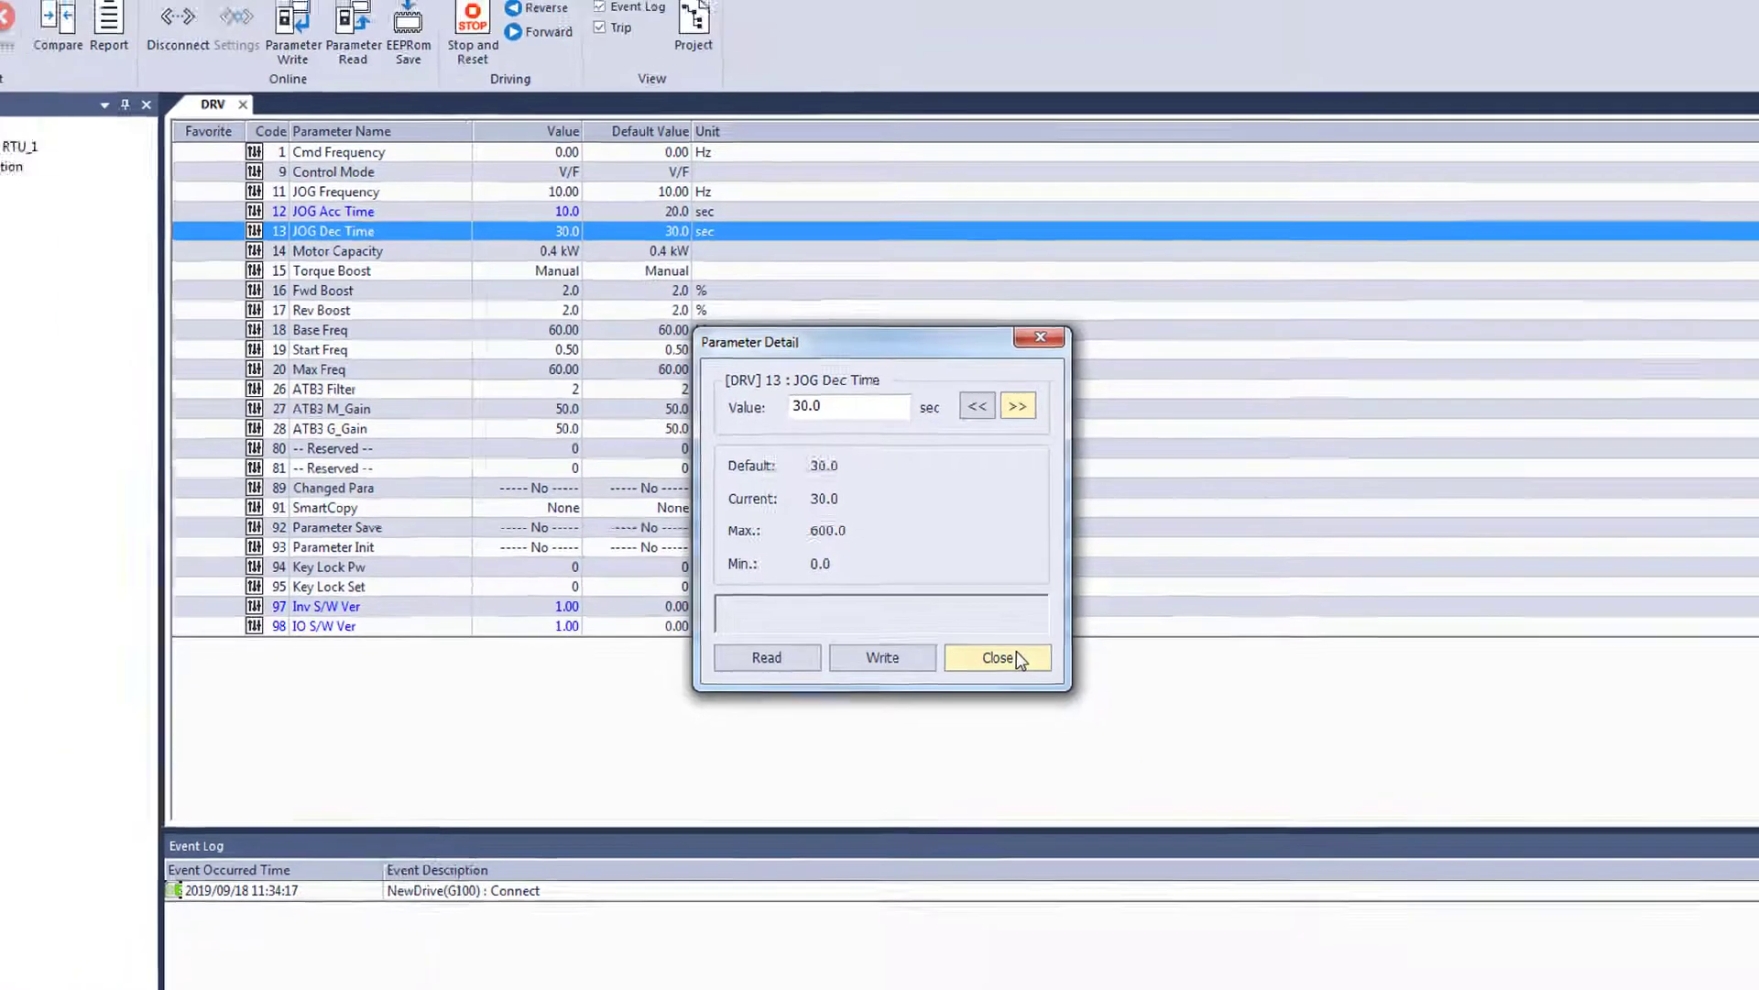
{"action": "left_click", "coordinate": [1019, 693]}
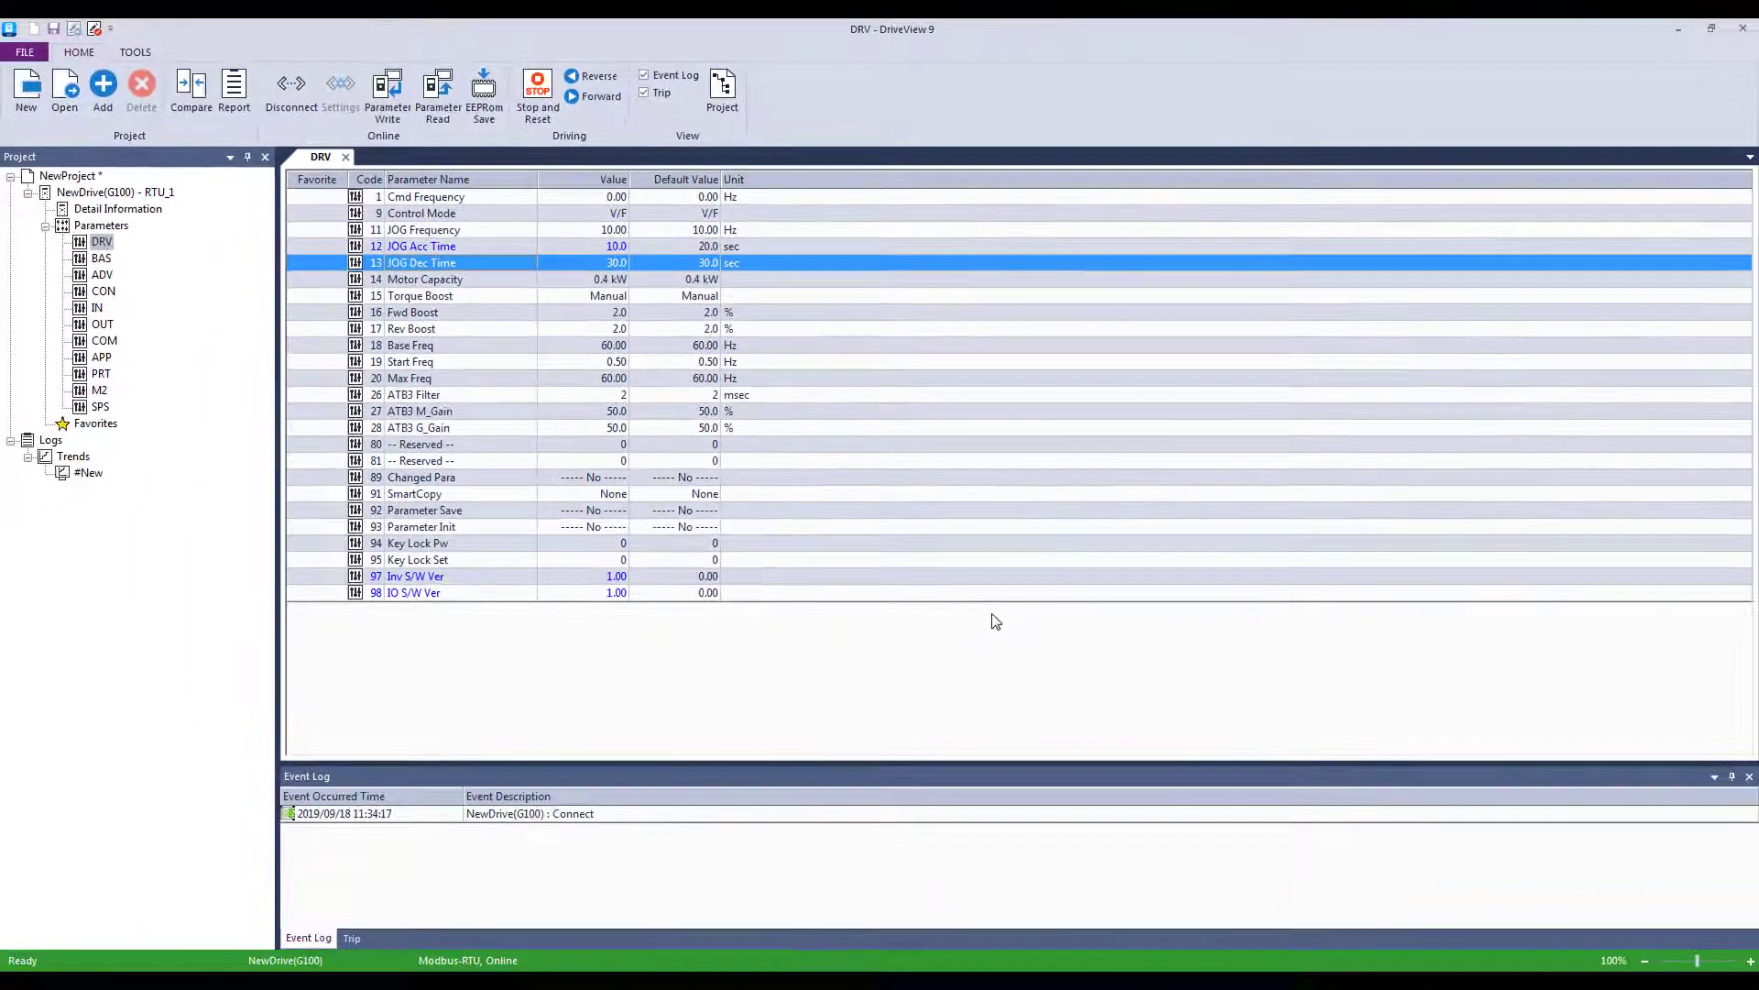
Change JOG Dec Time from 30 to 20.0 sec and write the DRV group to the drive
{"action": "left_click", "coordinate": [612, 265]}
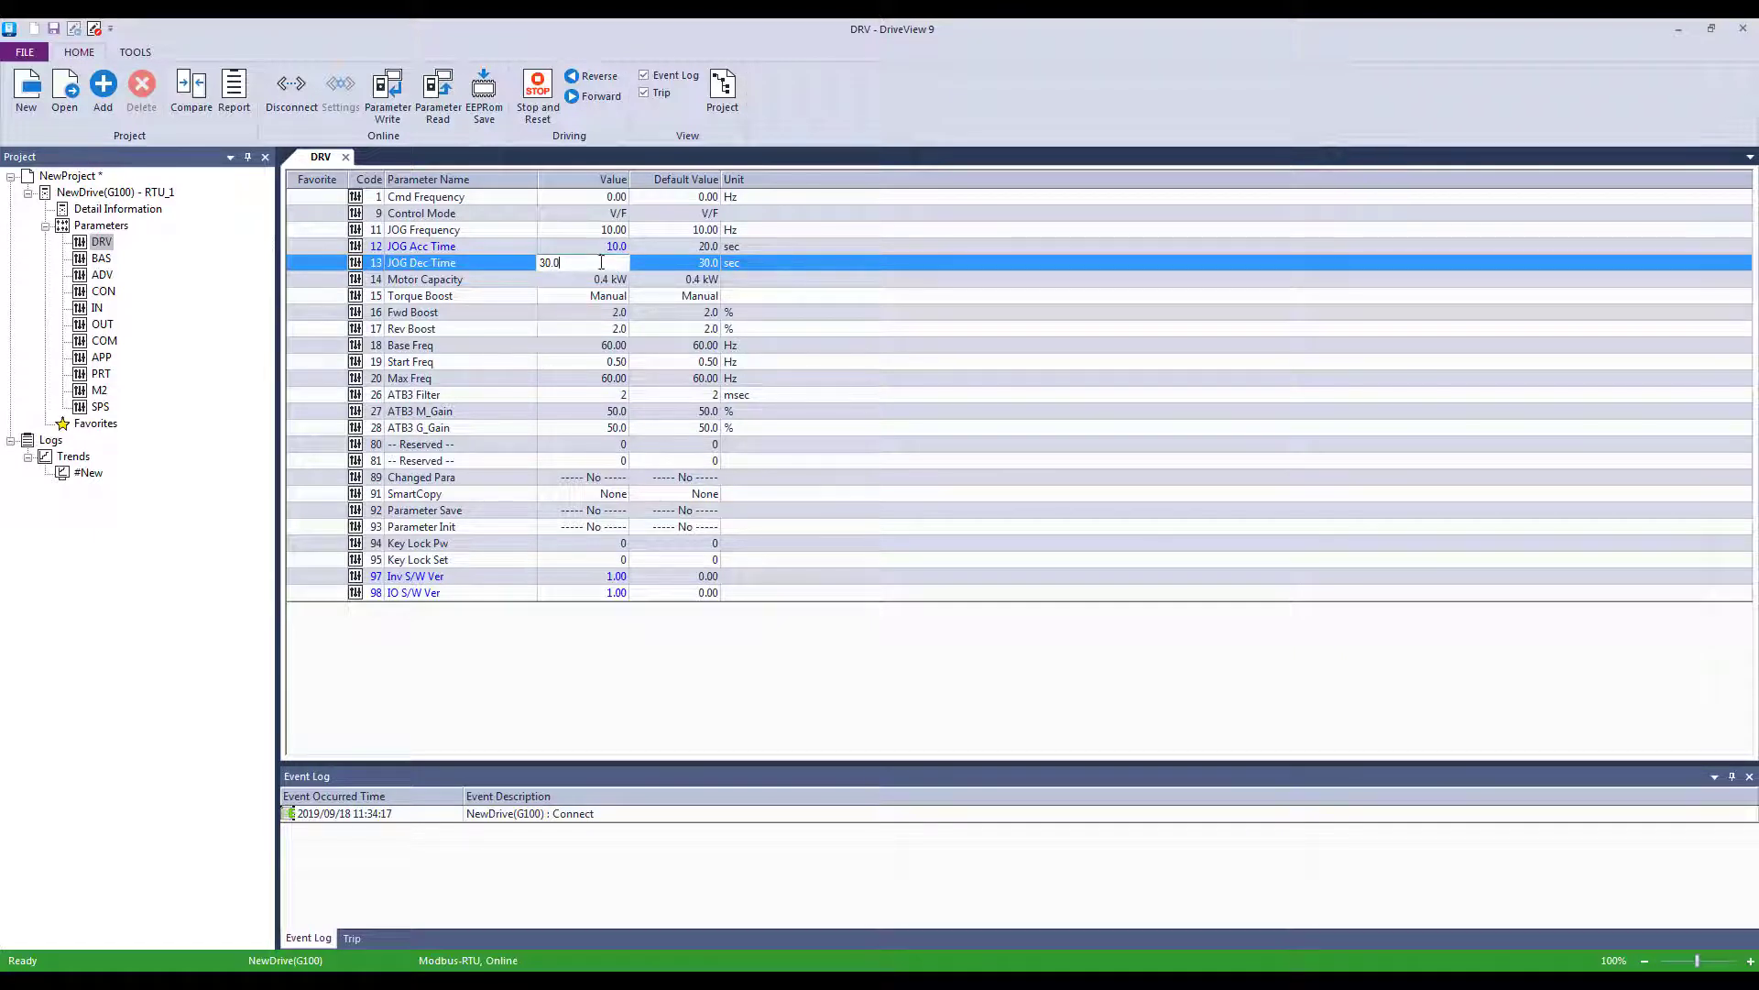
{"action": "double_click", "coordinate": [532, 265]}
{"action": "type", "text": "20"}
{"action": "left_click", "coordinate": [385, 119]}
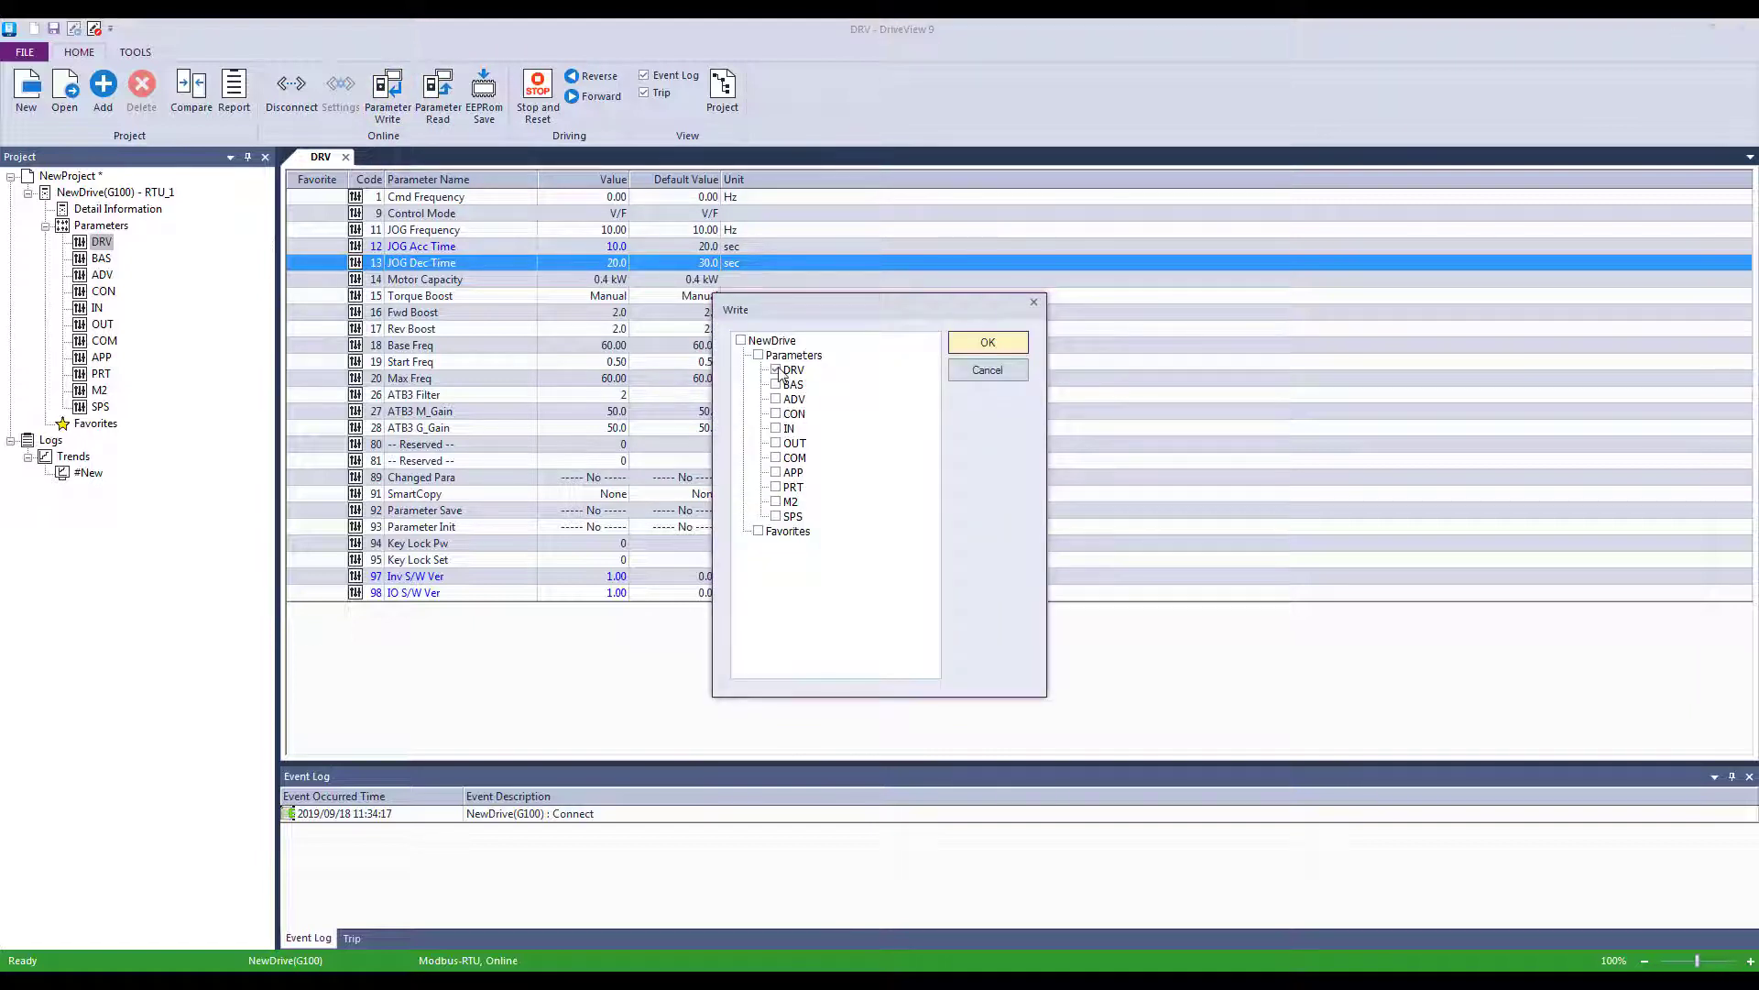
{"action": "left_click", "coordinate": [999, 342]}
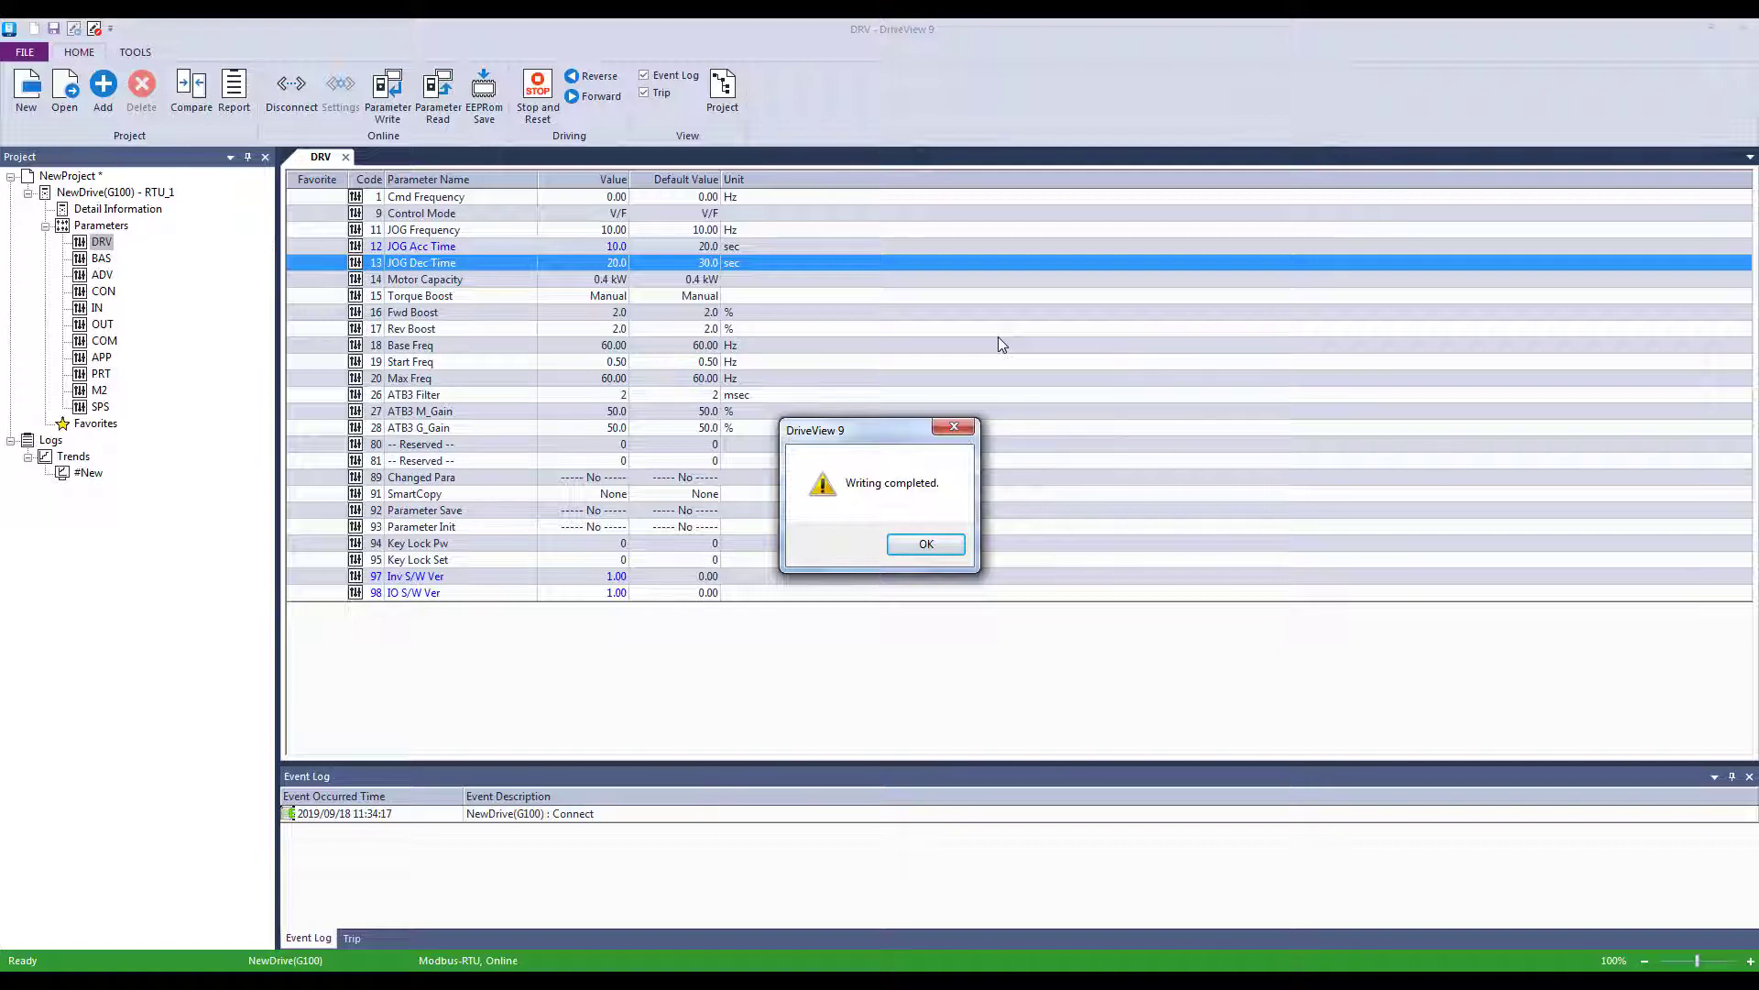
Dismiss the write notice and confirm an EEPRom Save of the drive's parameters
{"action": "left_click", "coordinate": [926, 543]}
{"action": "left_click", "coordinate": [500, 108]}
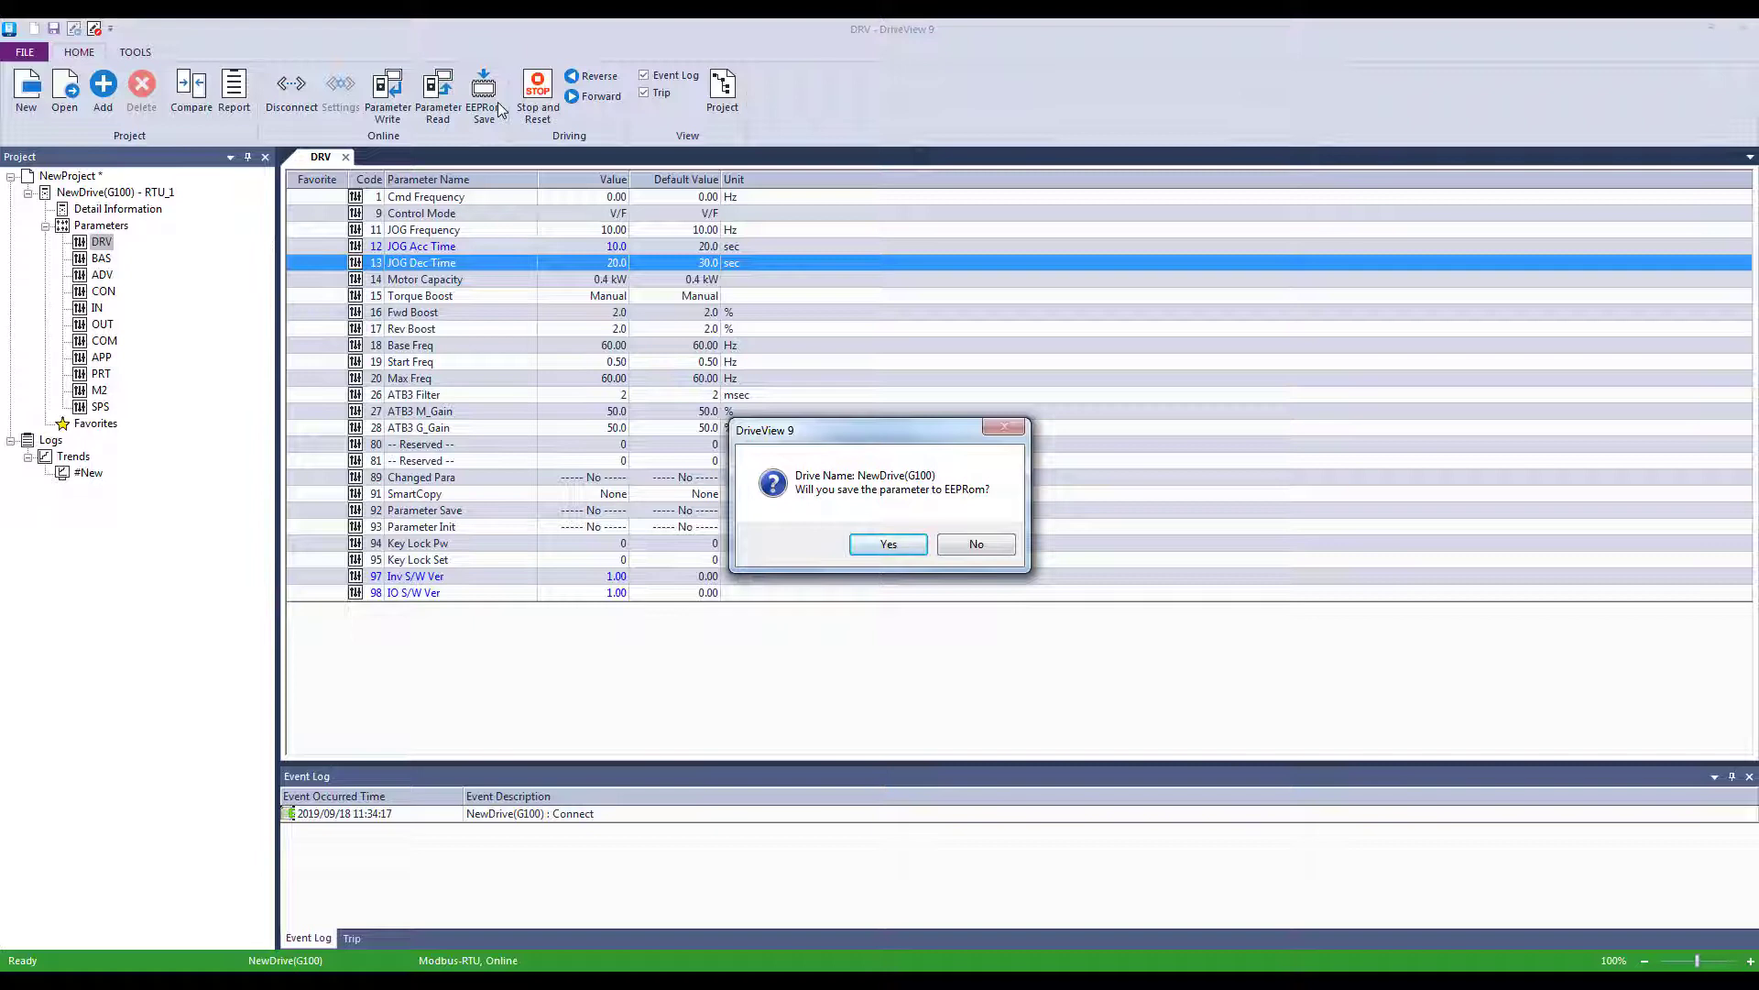
{"action": "left_click", "coordinate": [904, 543]}
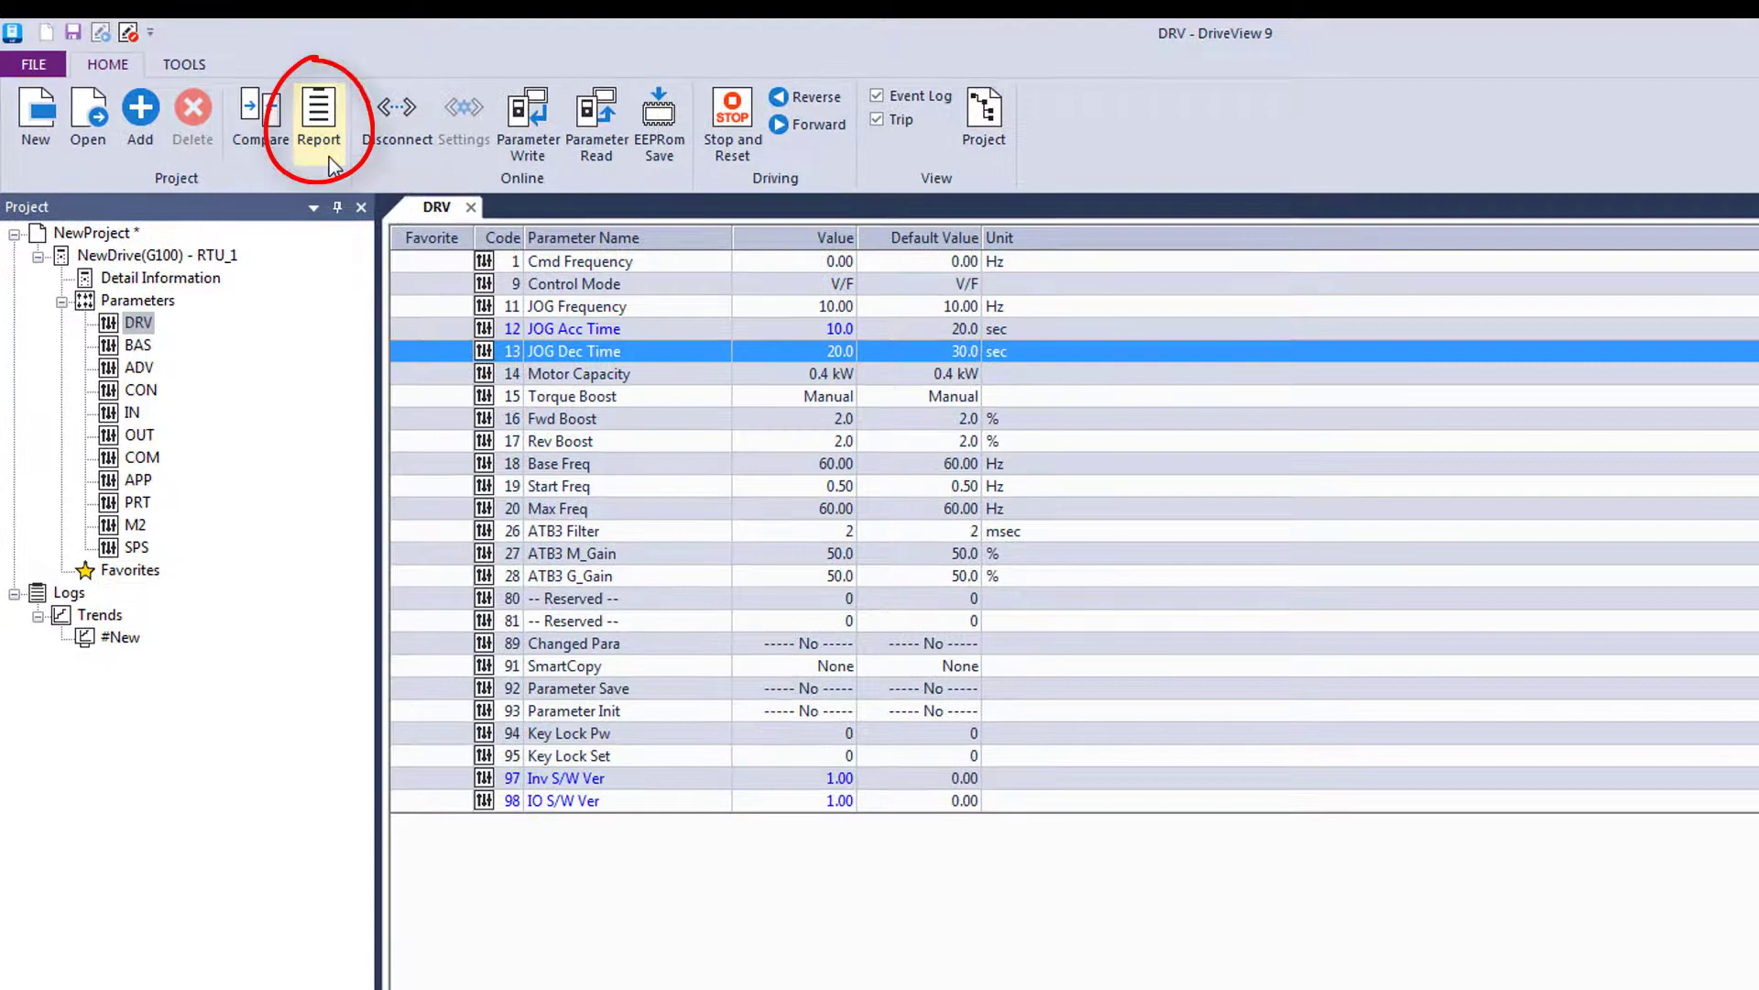
Show the DRV parameter report, set its header company to LSIS-USA, then close the report
{"action": "left_click", "coordinate": [331, 161]}
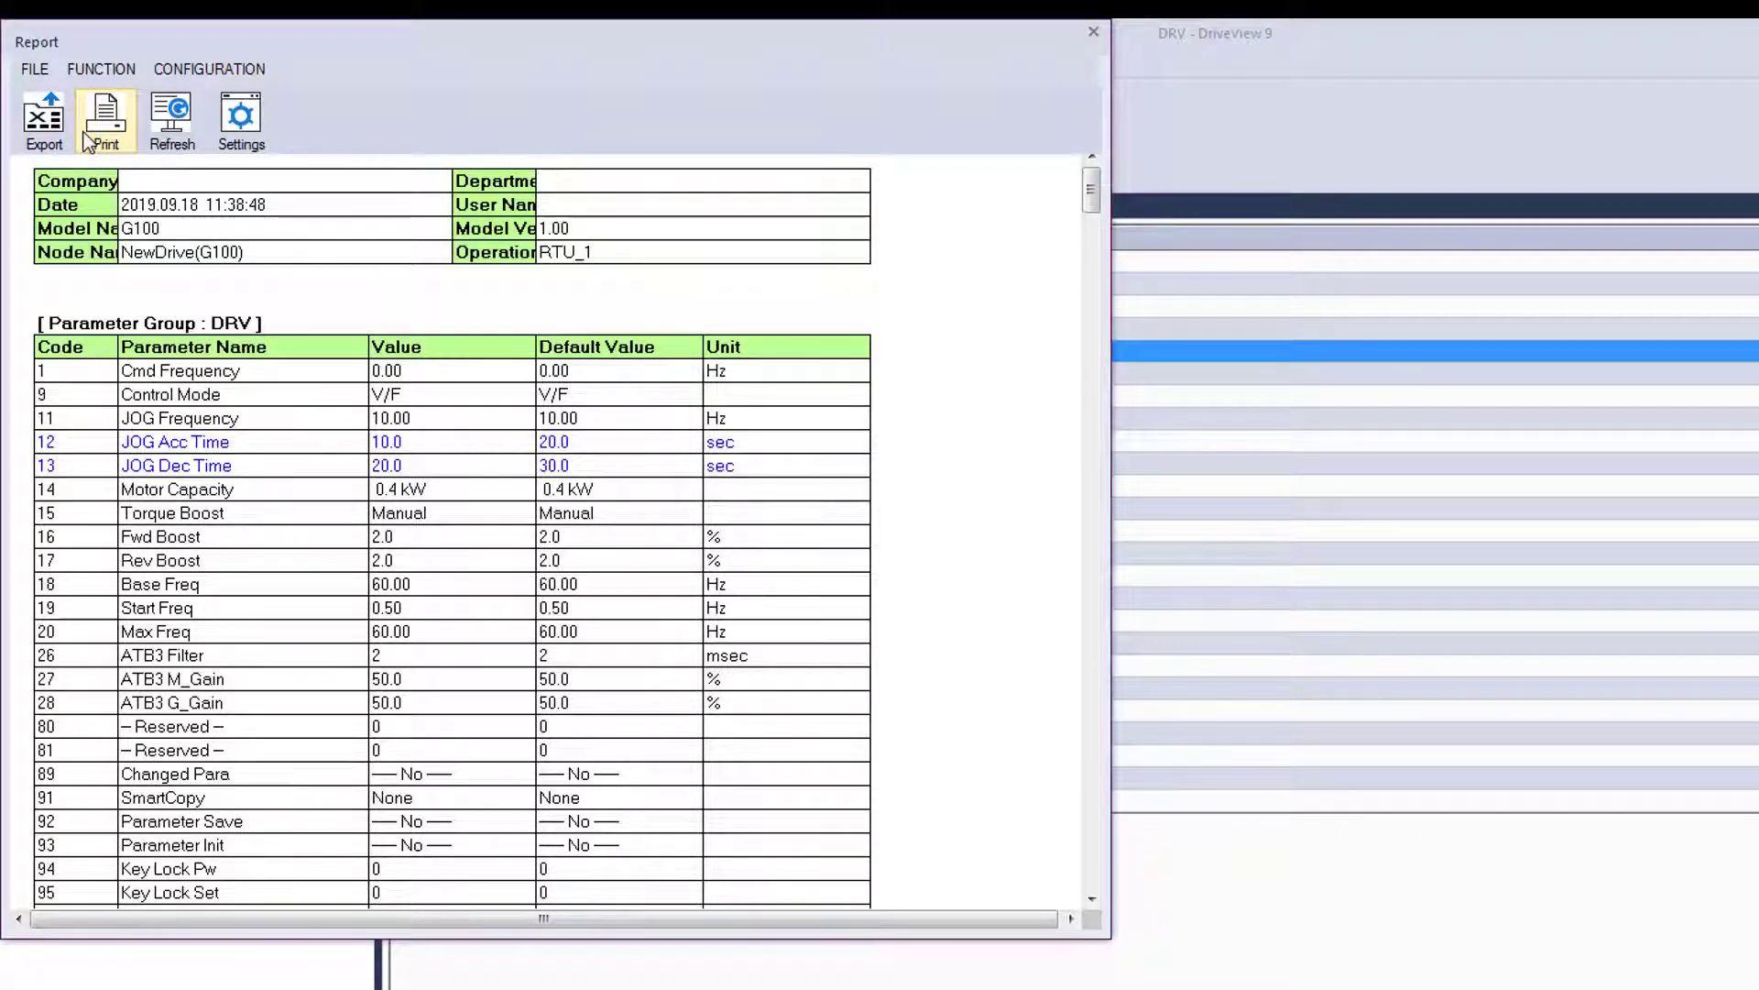
{"action": "left_click", "coordinate": [241, 121]}
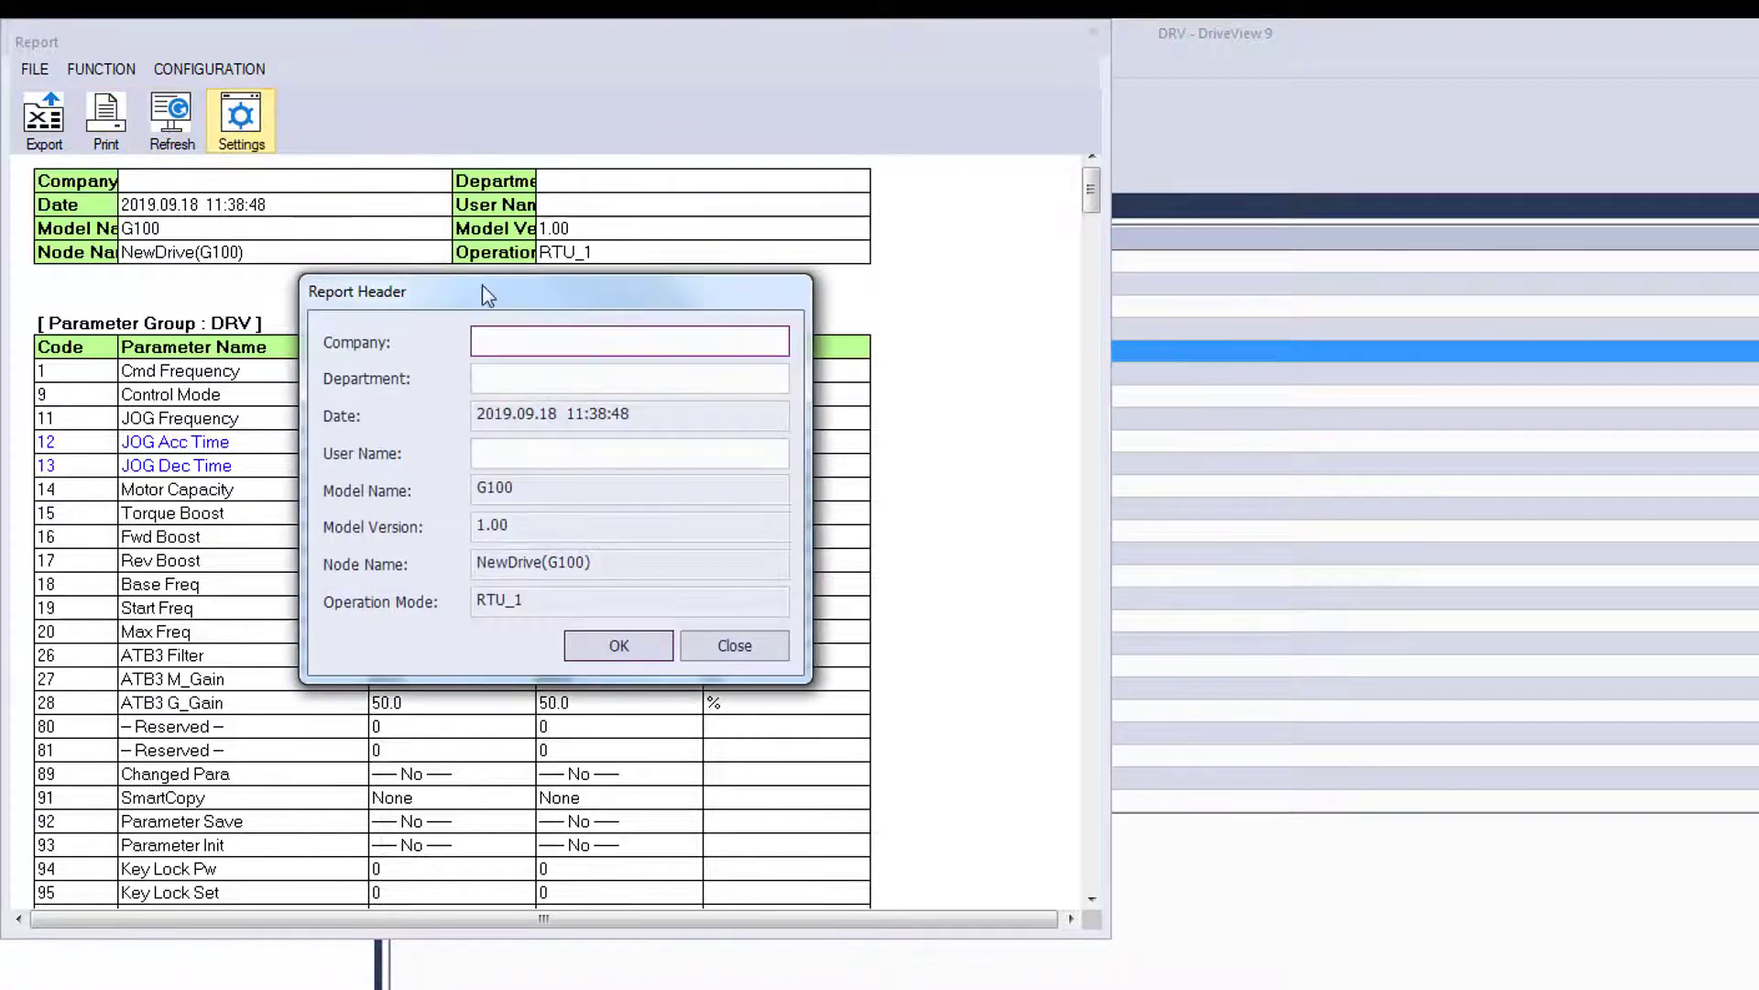
{"action": "type", "text": "LSIS-USA"}
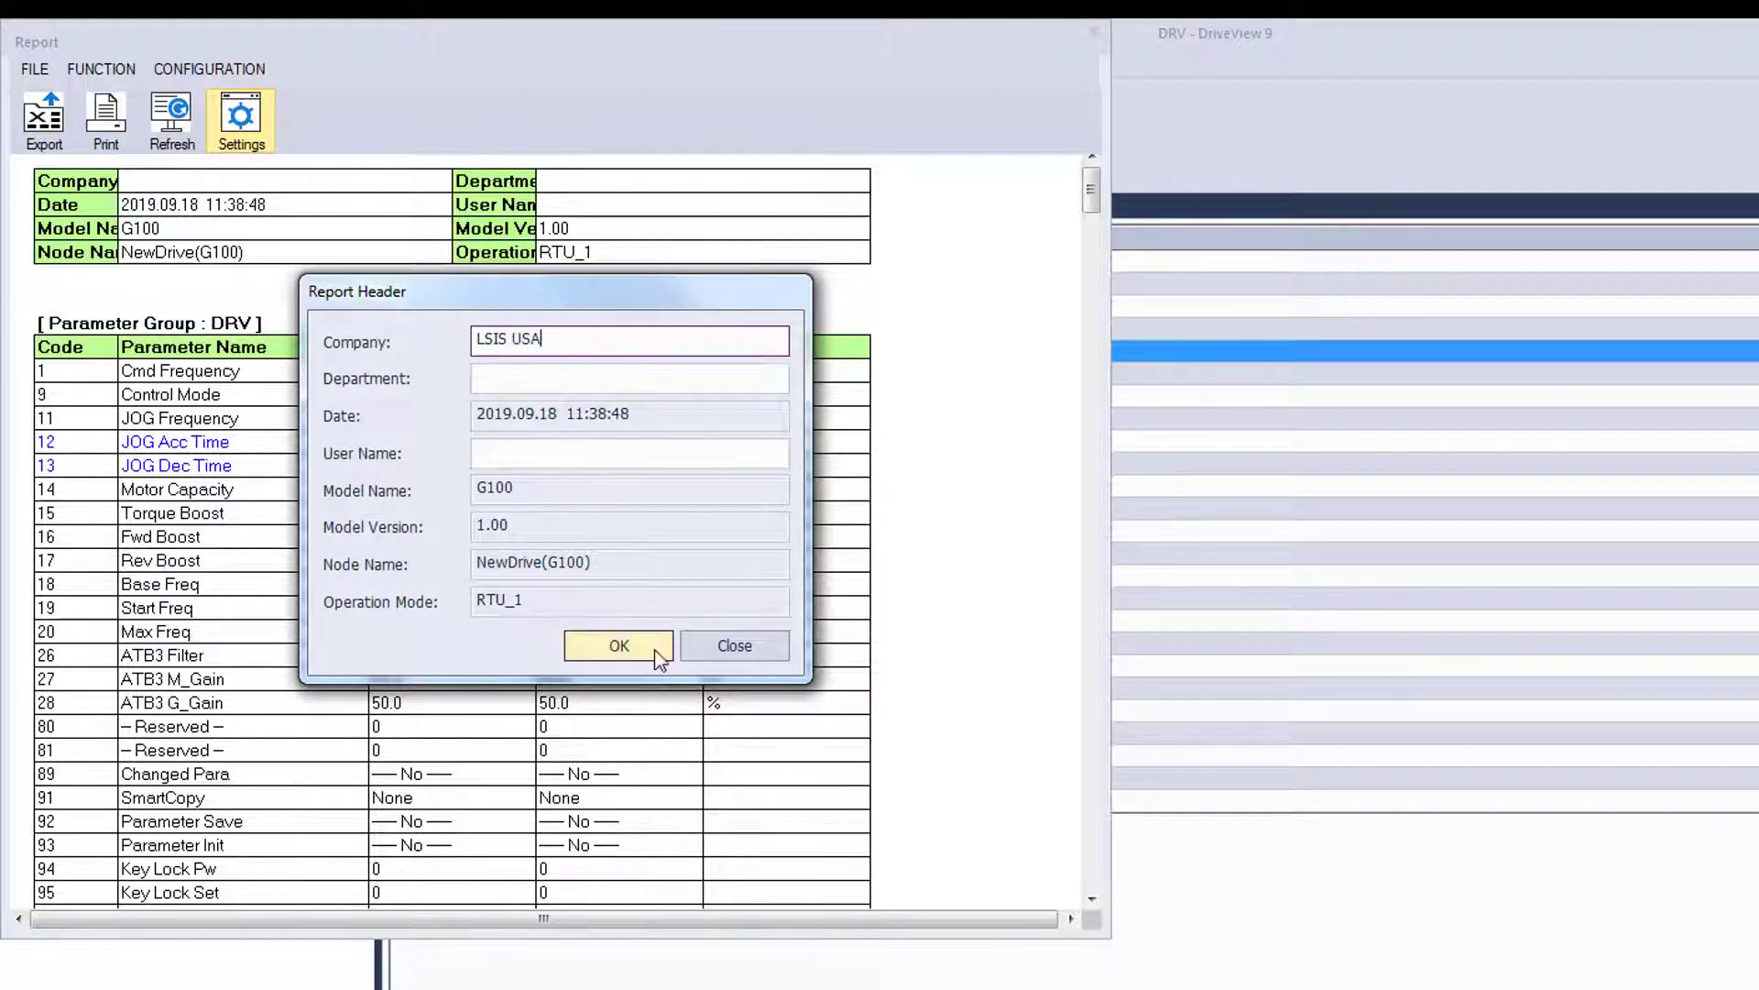
{"action": "left_click", "coordinate": [619, 645]}
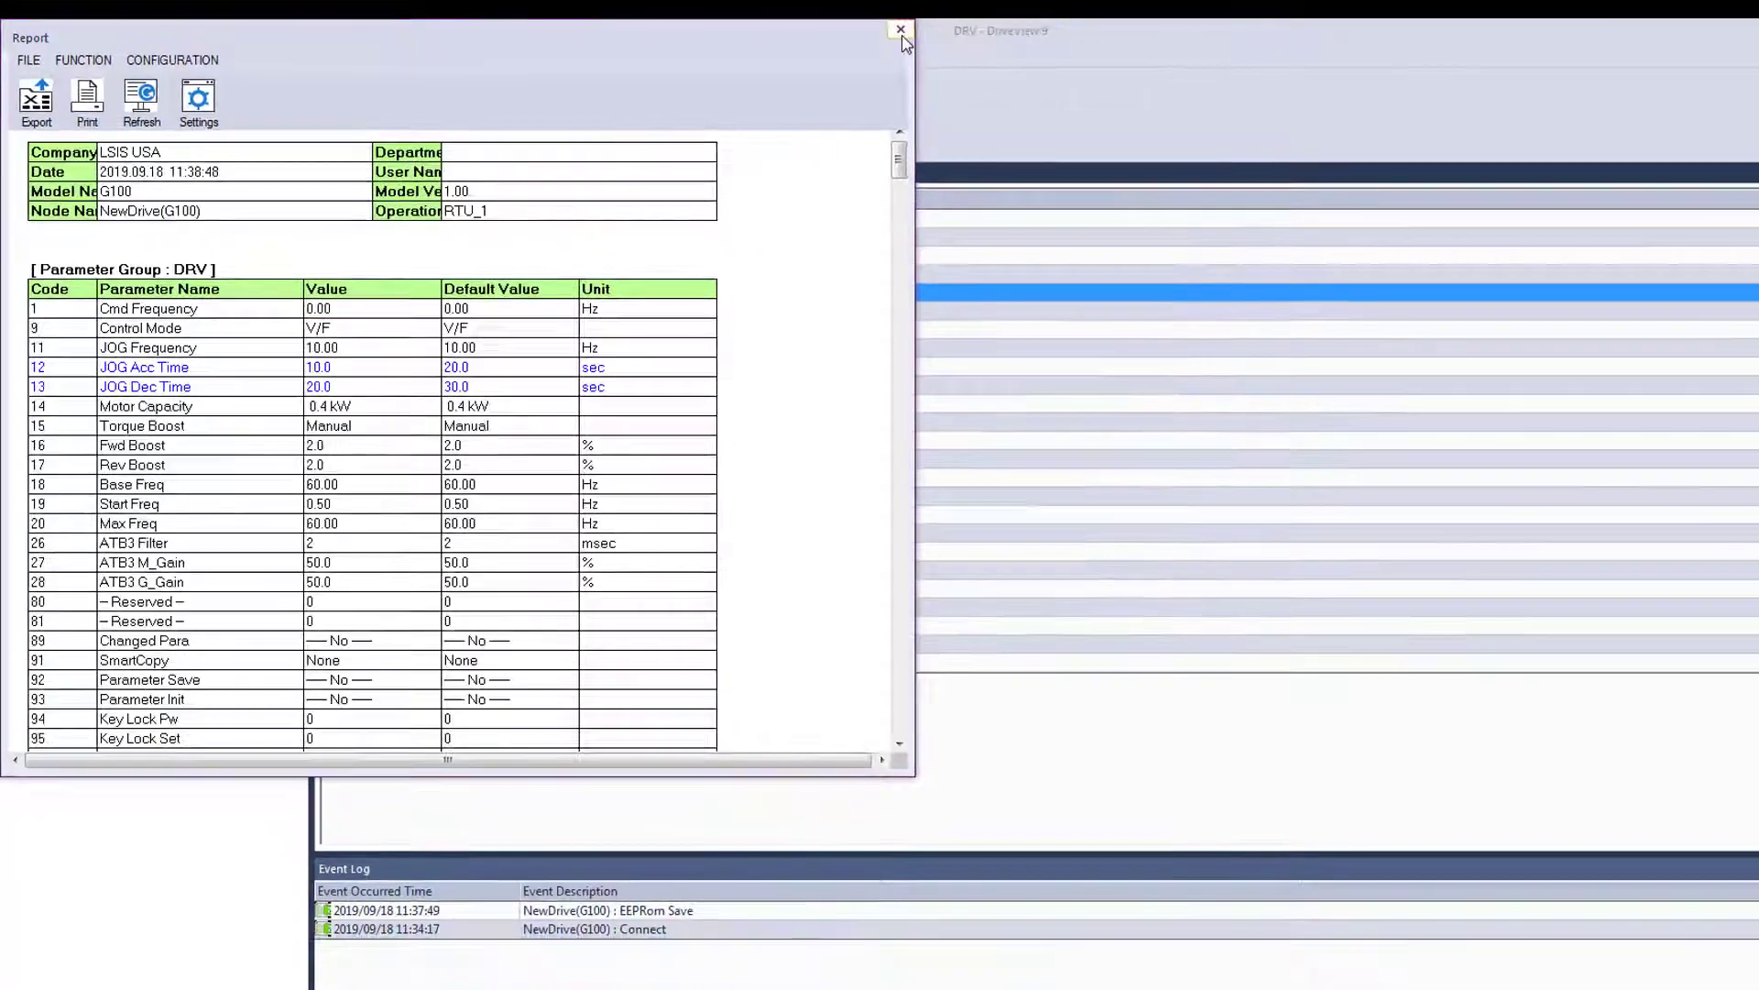
{"action": "left_click", "coordinate": [1093, 31]}
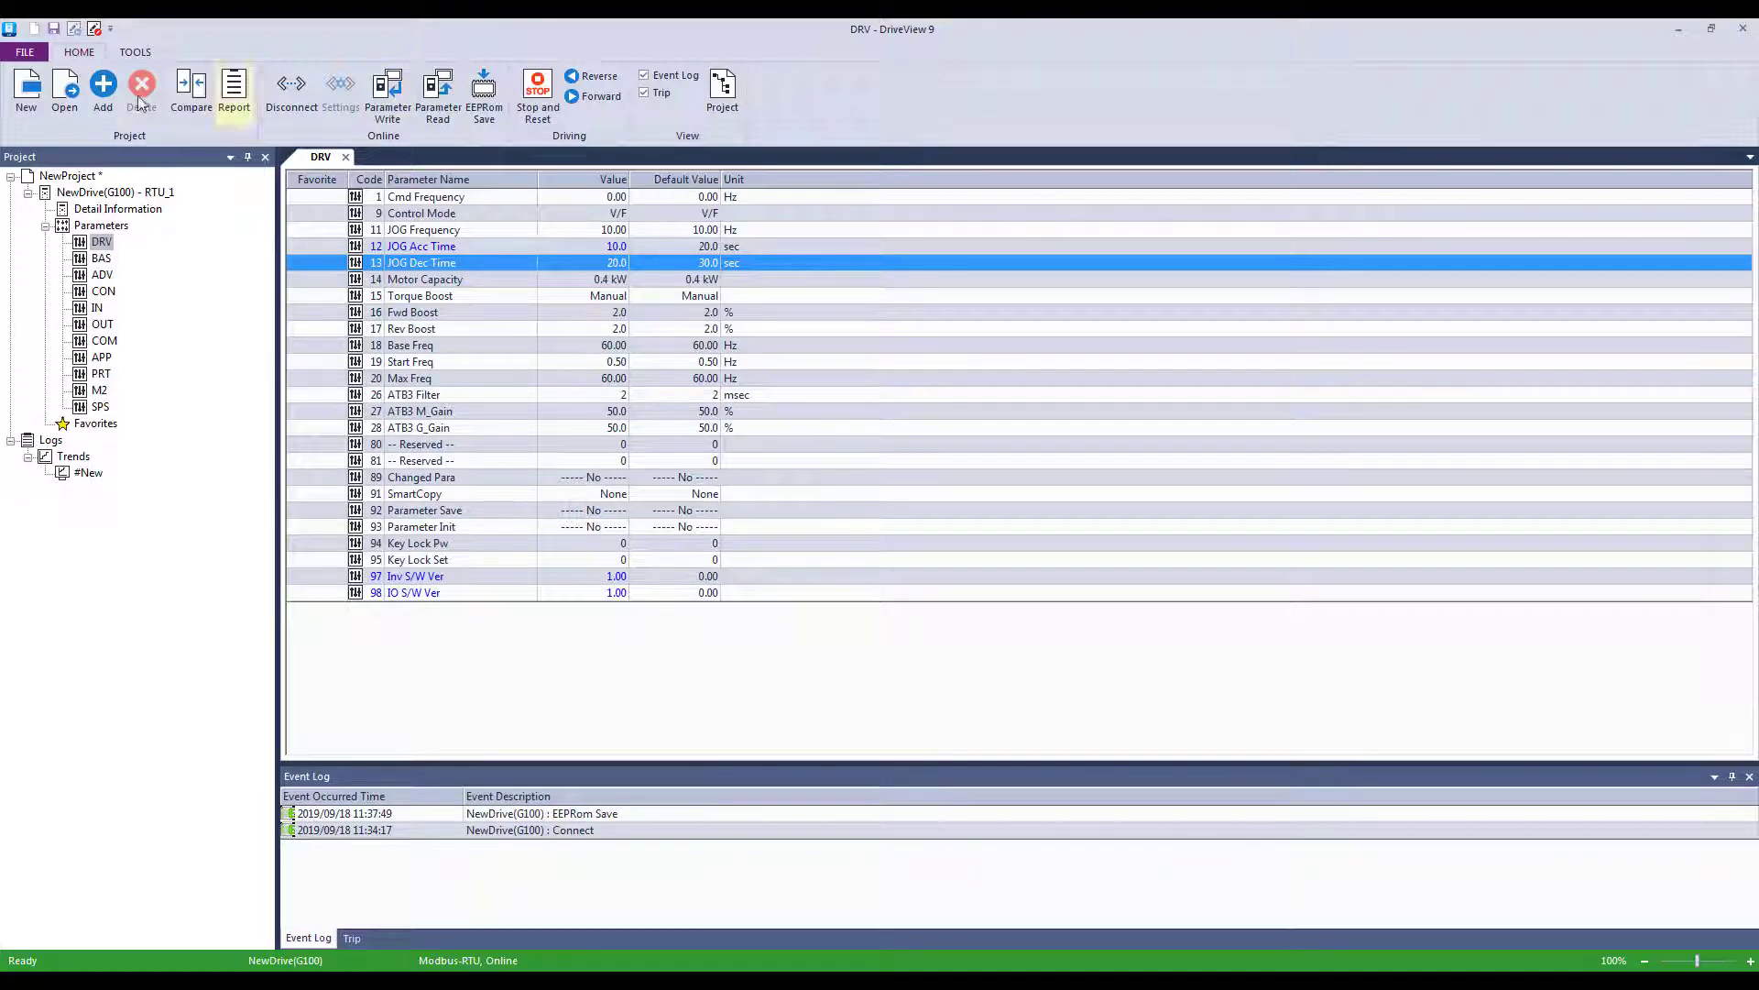
Save the current project and create a new project named NewProject2
{"action": "left_click", "coordinate": [26, 90]}
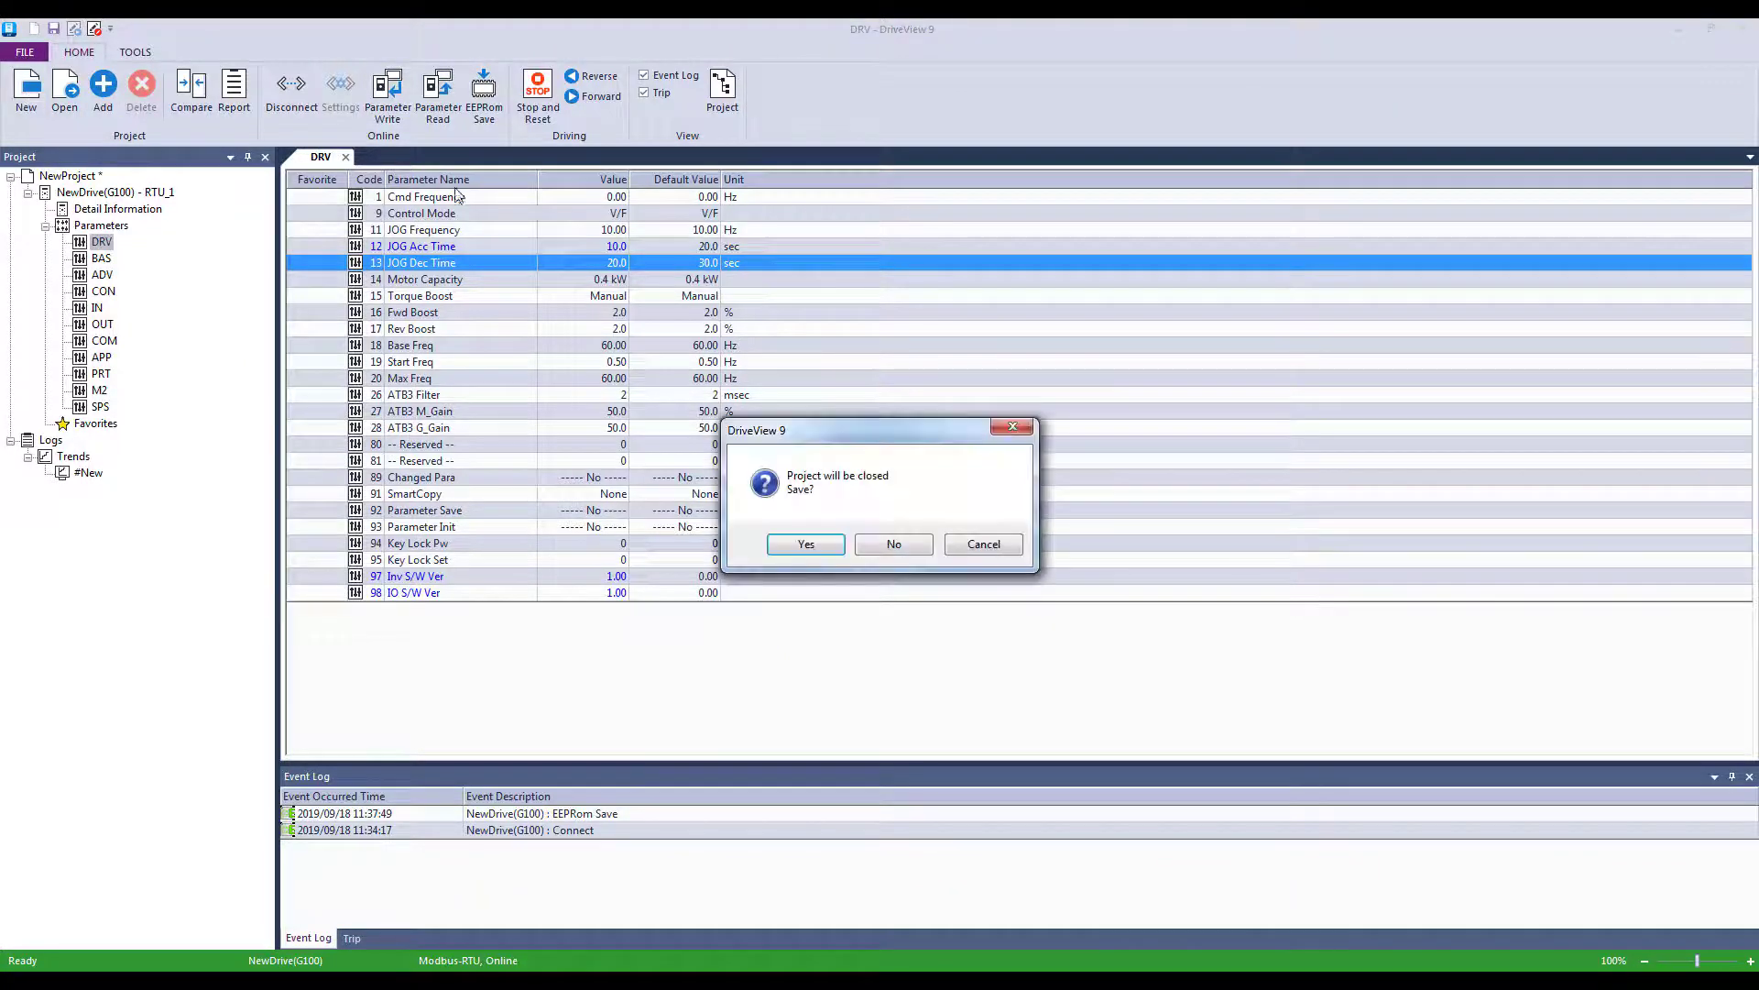
{"action": "left_click", "coordinate": [828, 540]}
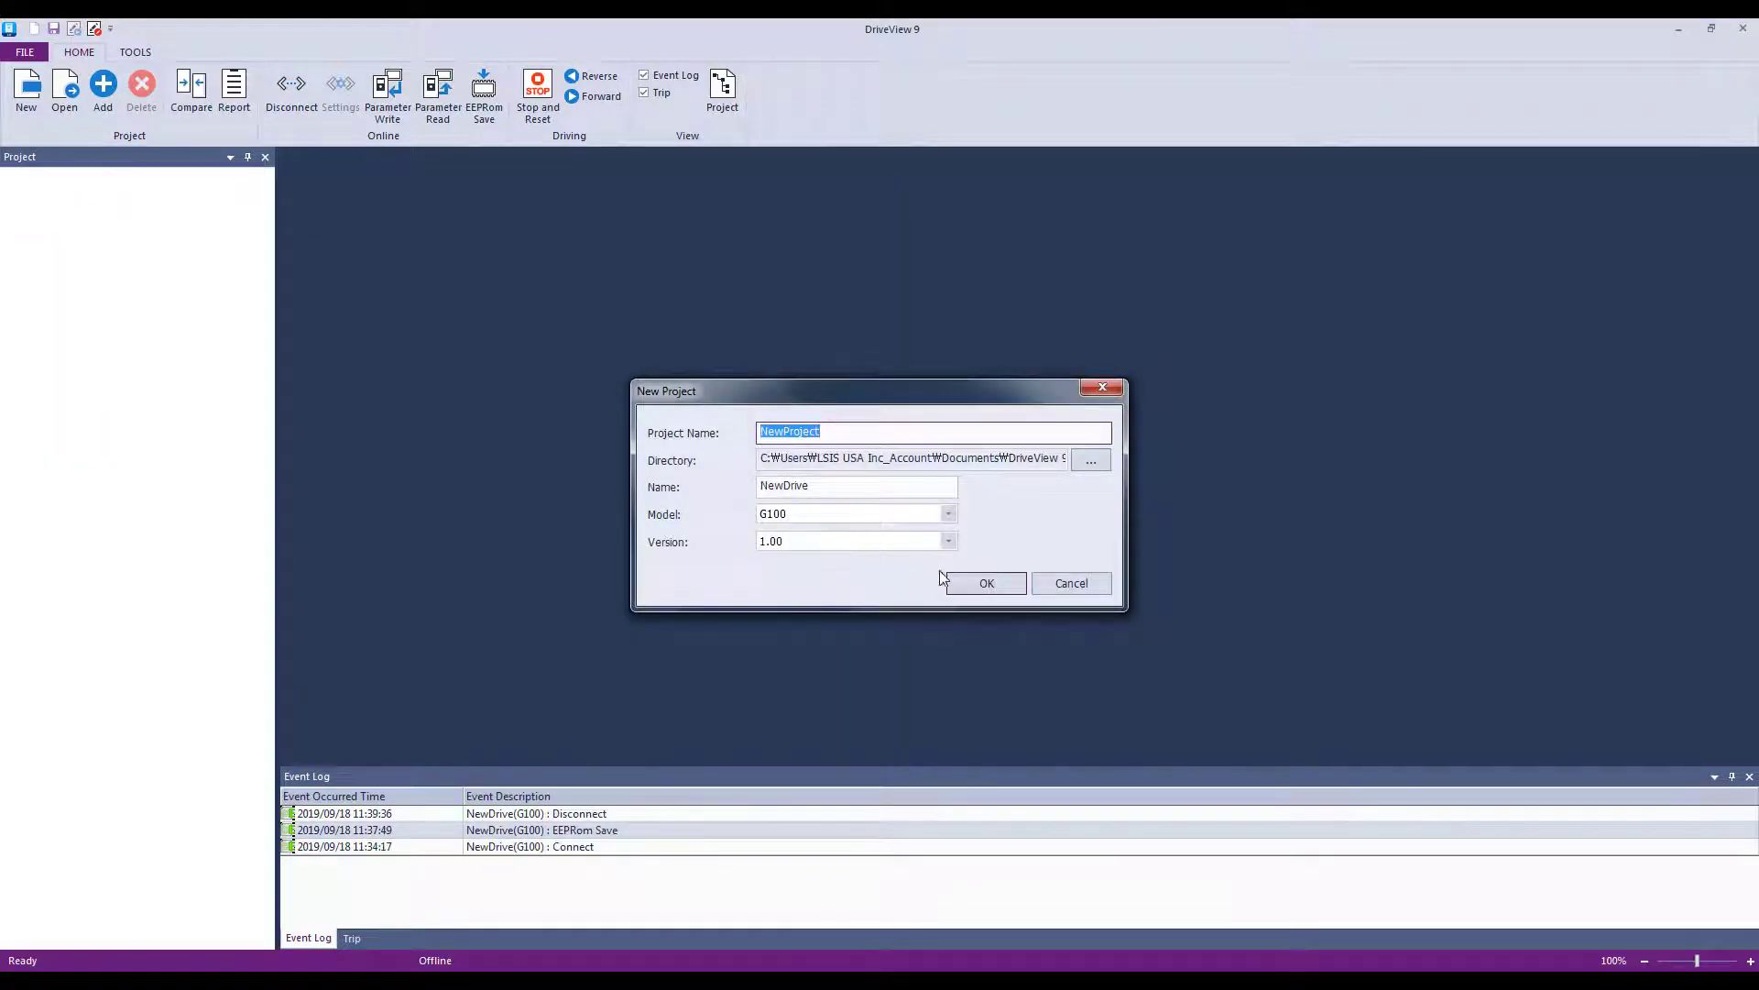
{"action": "left_click", "coordinate": [881, 439]}
{"action": "type", "text": "2"}
{"action": "key", "text": "Return"}
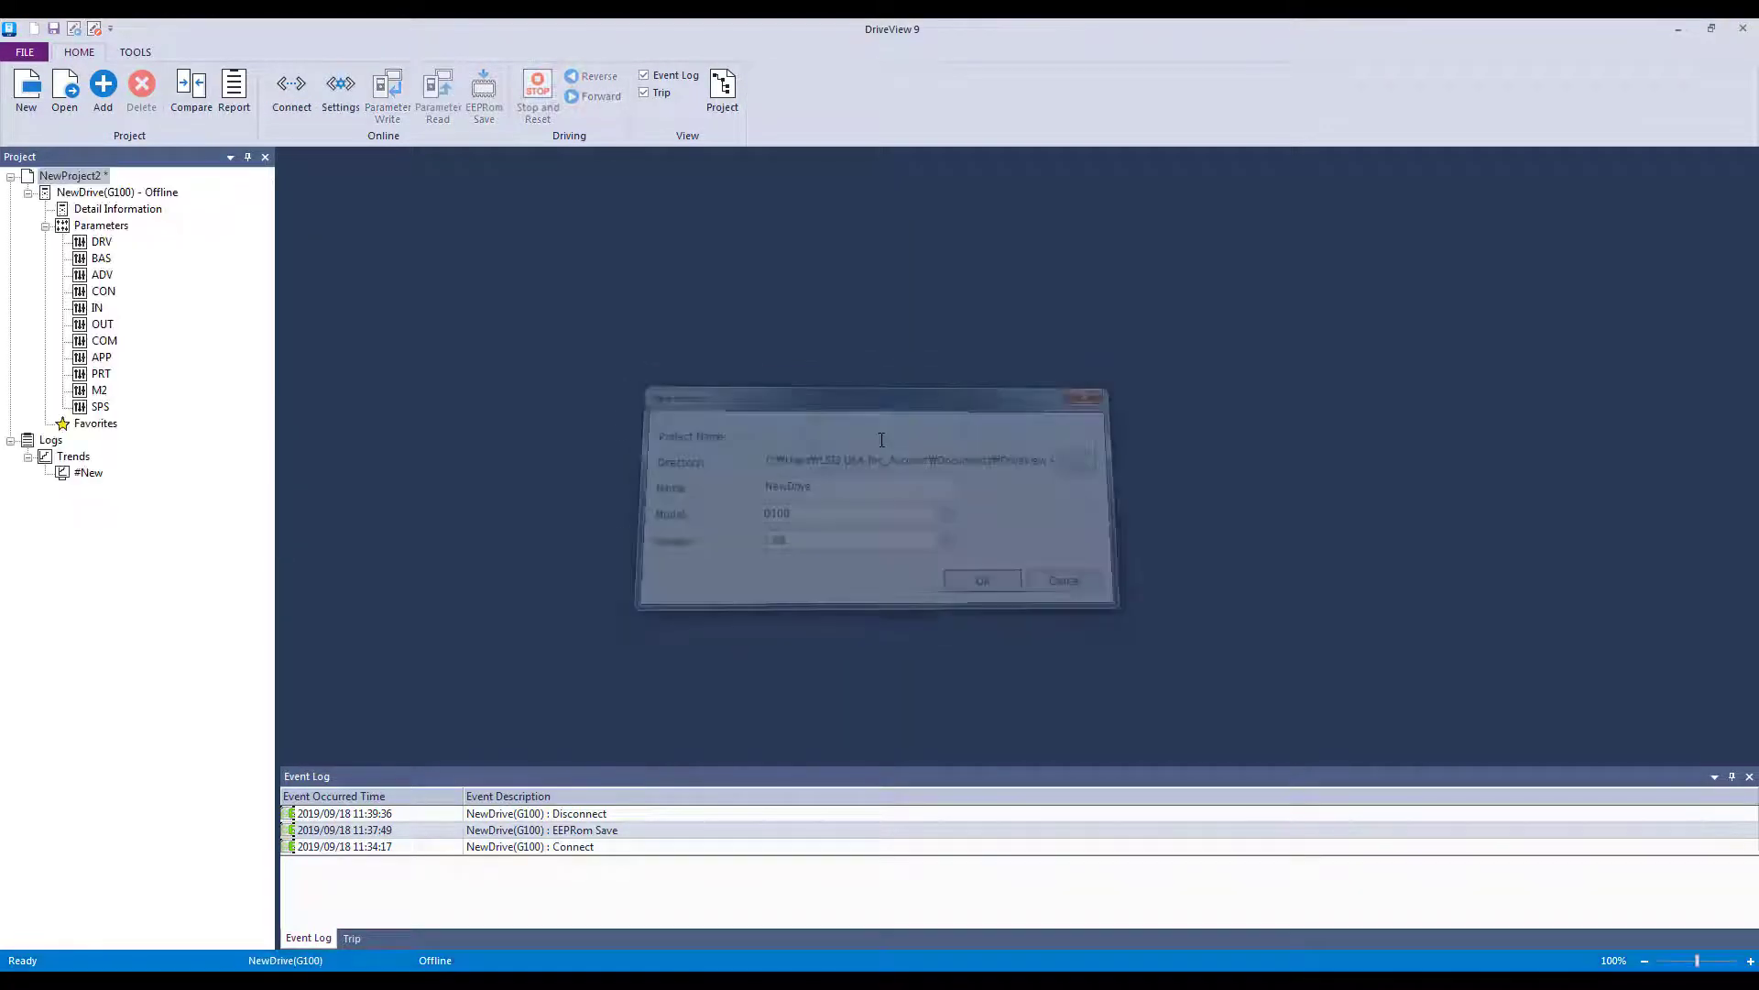
In DRV, set JOG Frequency to 5.00 Hz and JOG Acc Time to 10.0 sec, then connect despite the version mismatch
{"action": "left_click", "coordinate": [101, 244]}
{"action": "double_click", "coordinate": [101, 244]}
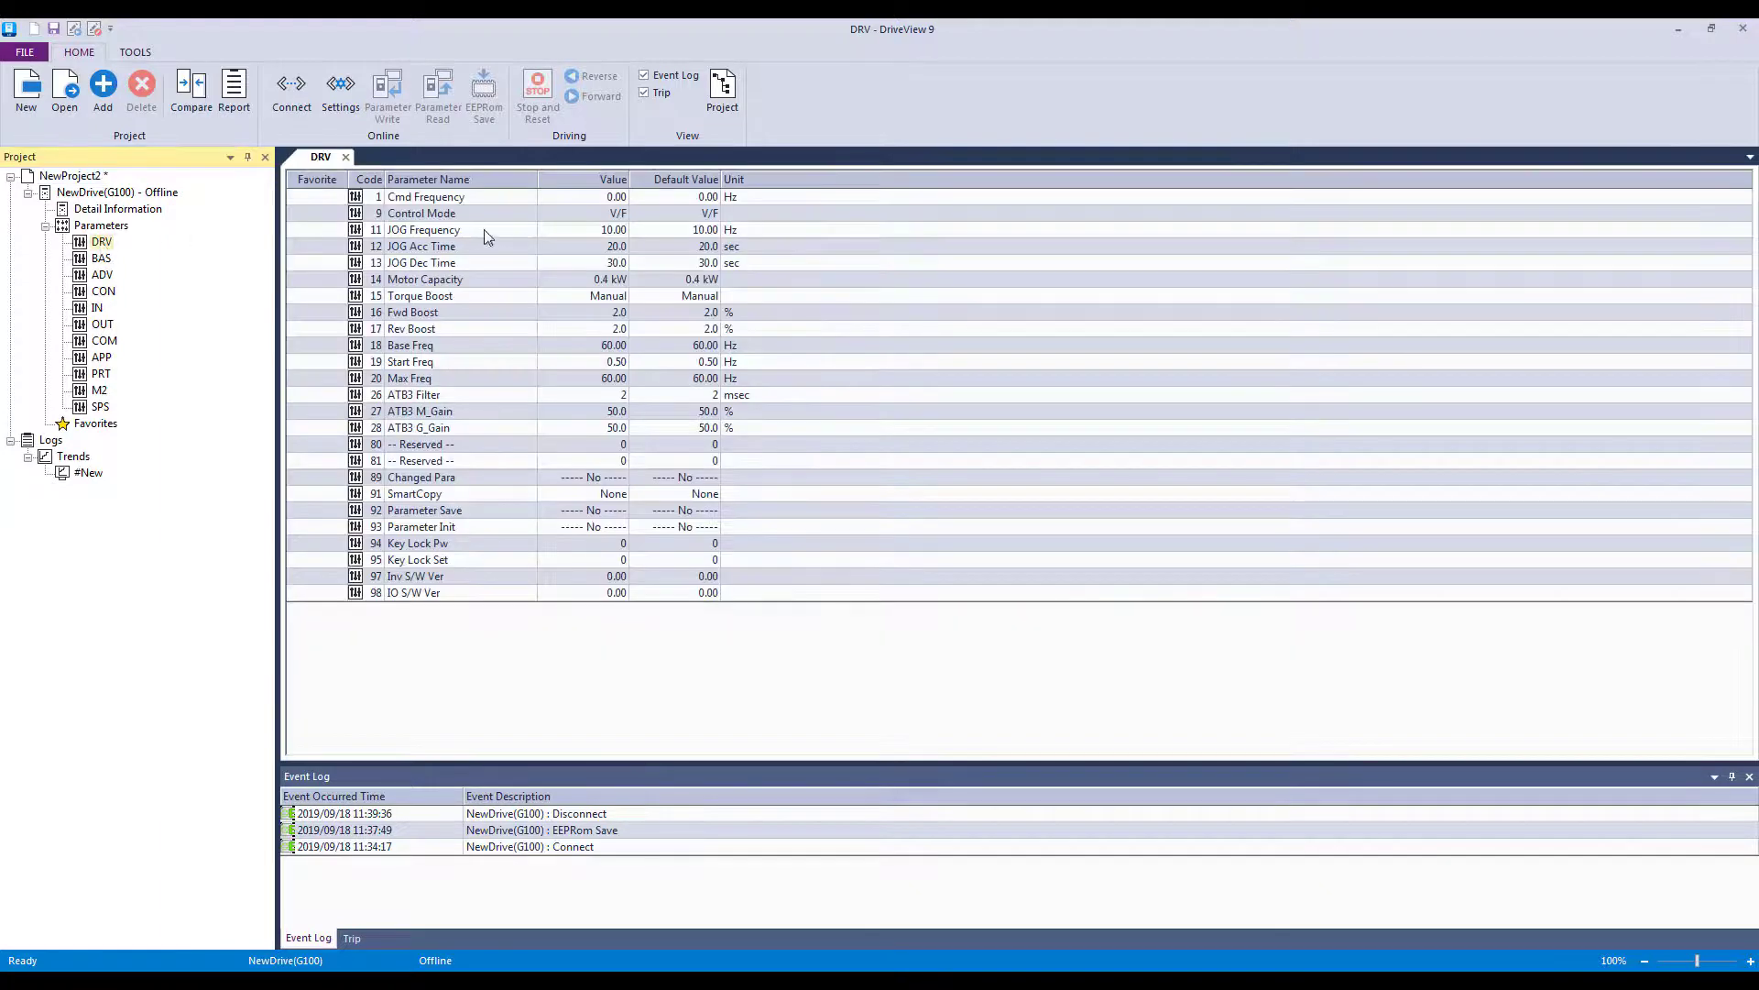
{"action": "double_click", "coordinate": [550, 230]}
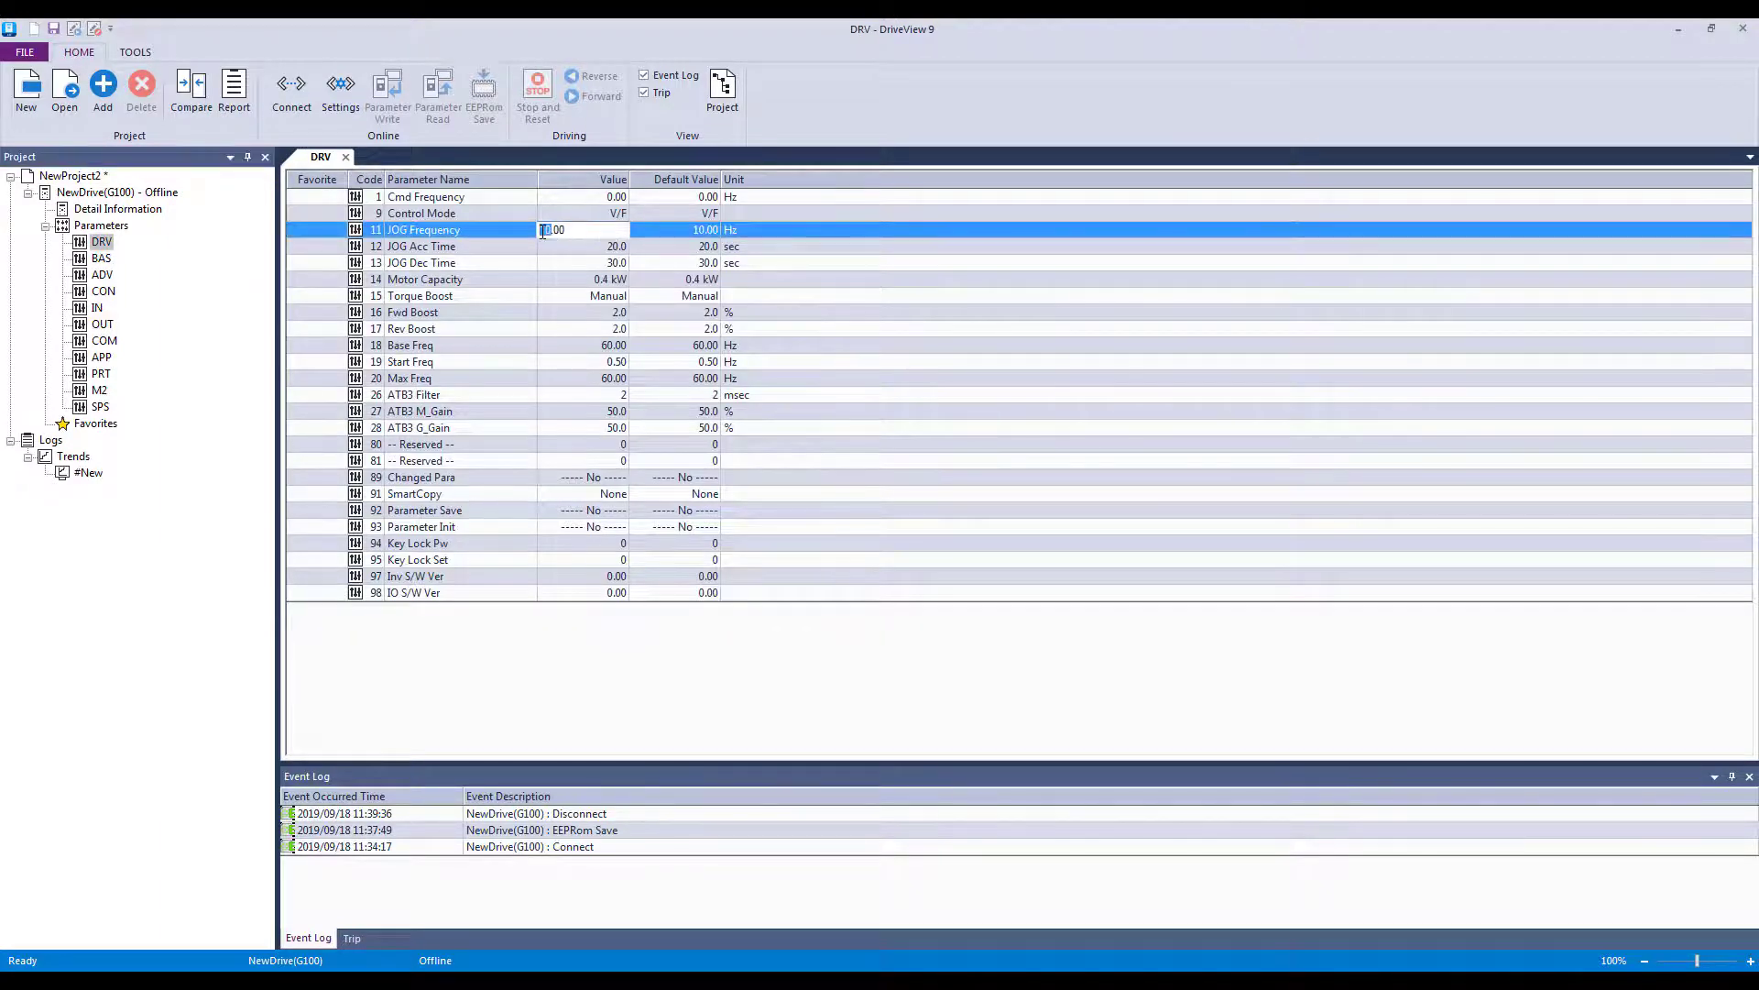
{"action": "type", "text": "5"}
{"action": "double_click", "coordinate": [543, 246]}
{"action": "type", "text": "10"}
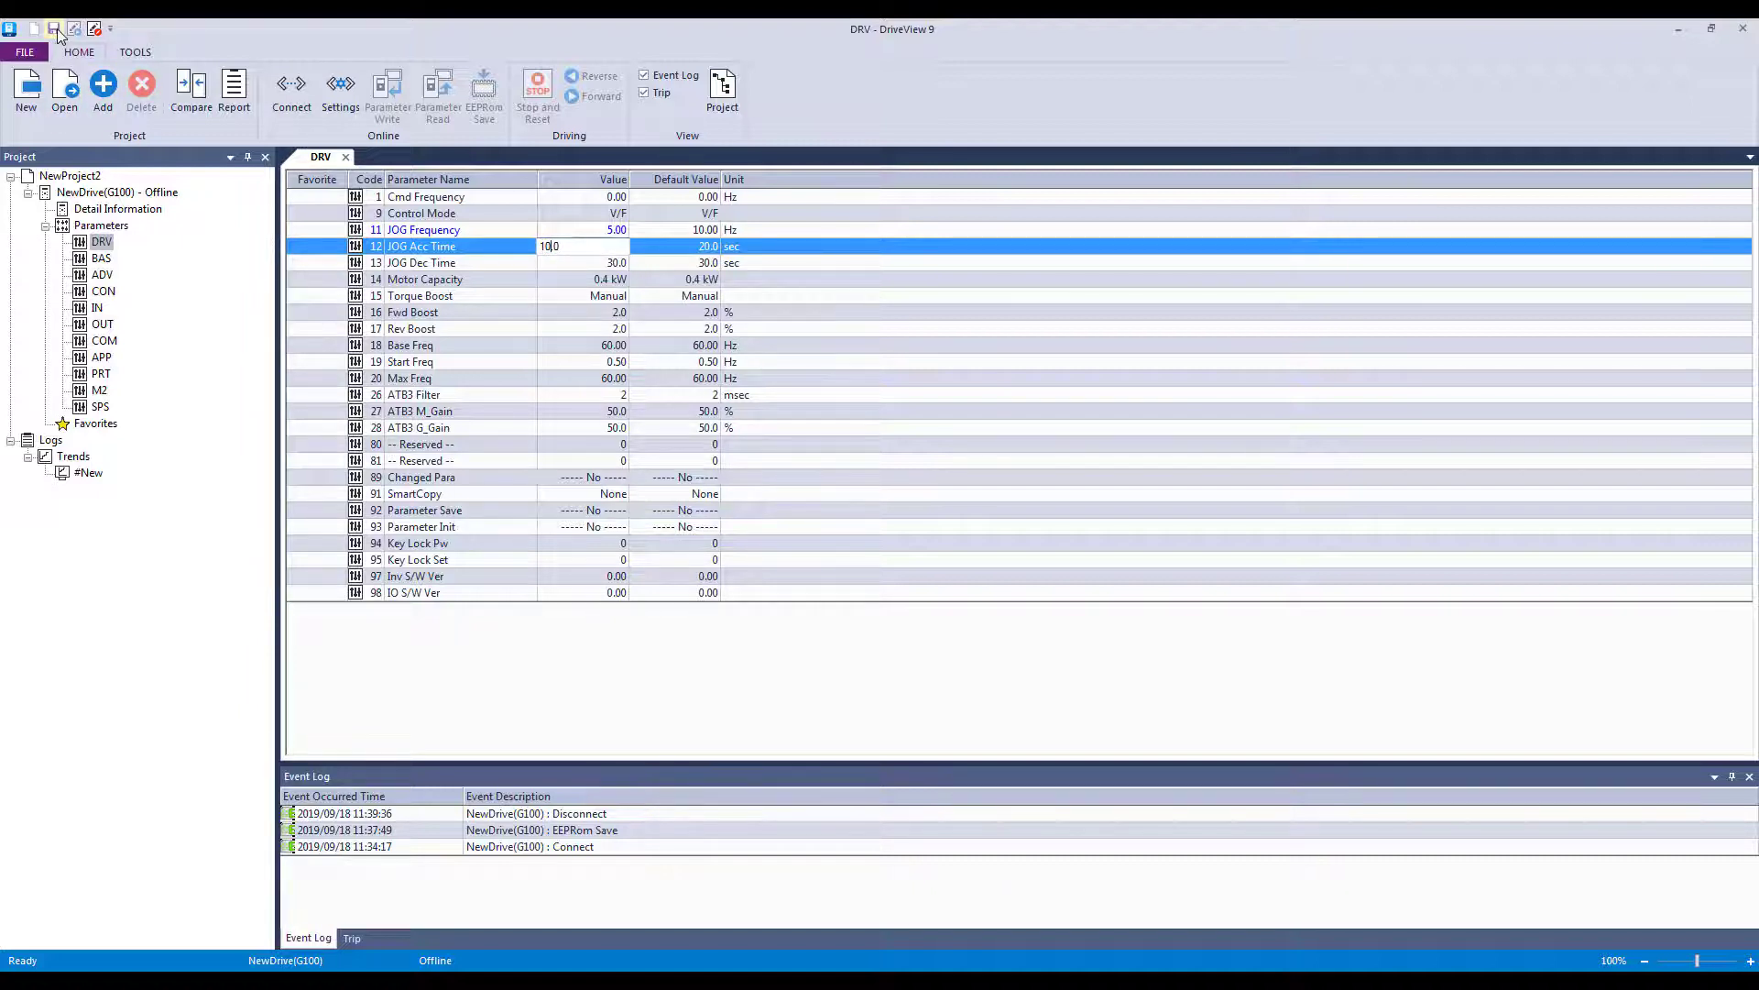
{"action": "left_click", "coordinate": [397, 247]}
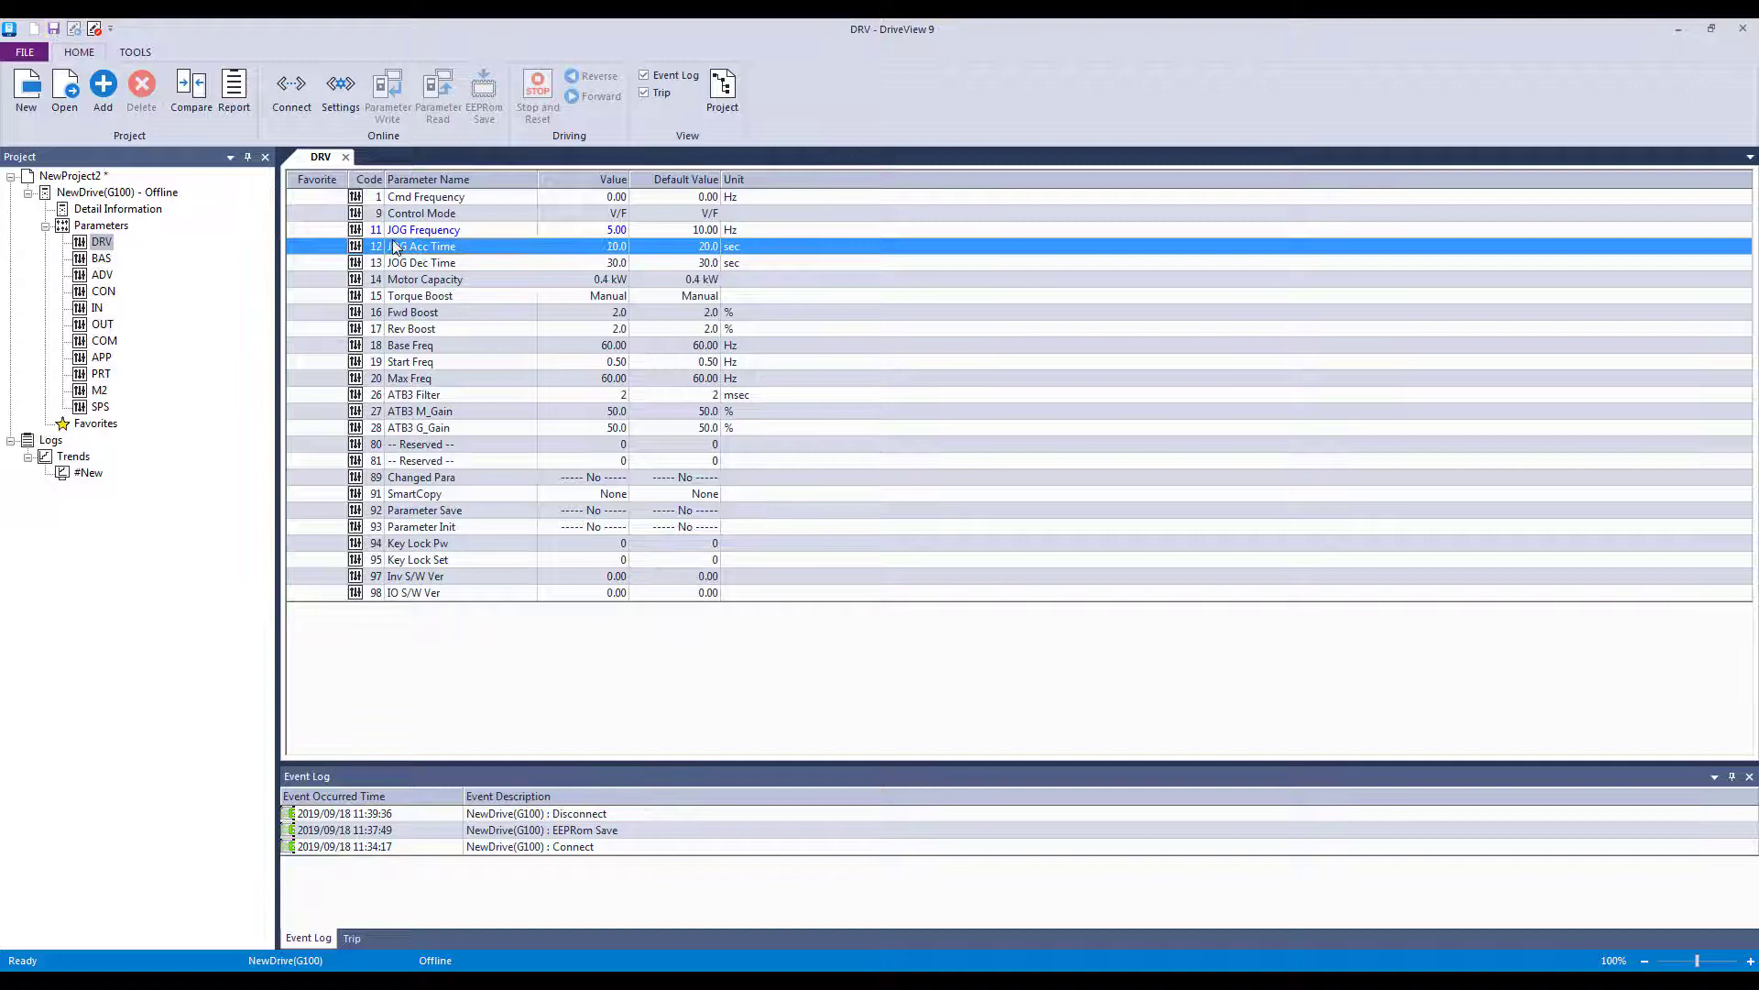
{"action": "left_click", "coordinate": [306, 107]}
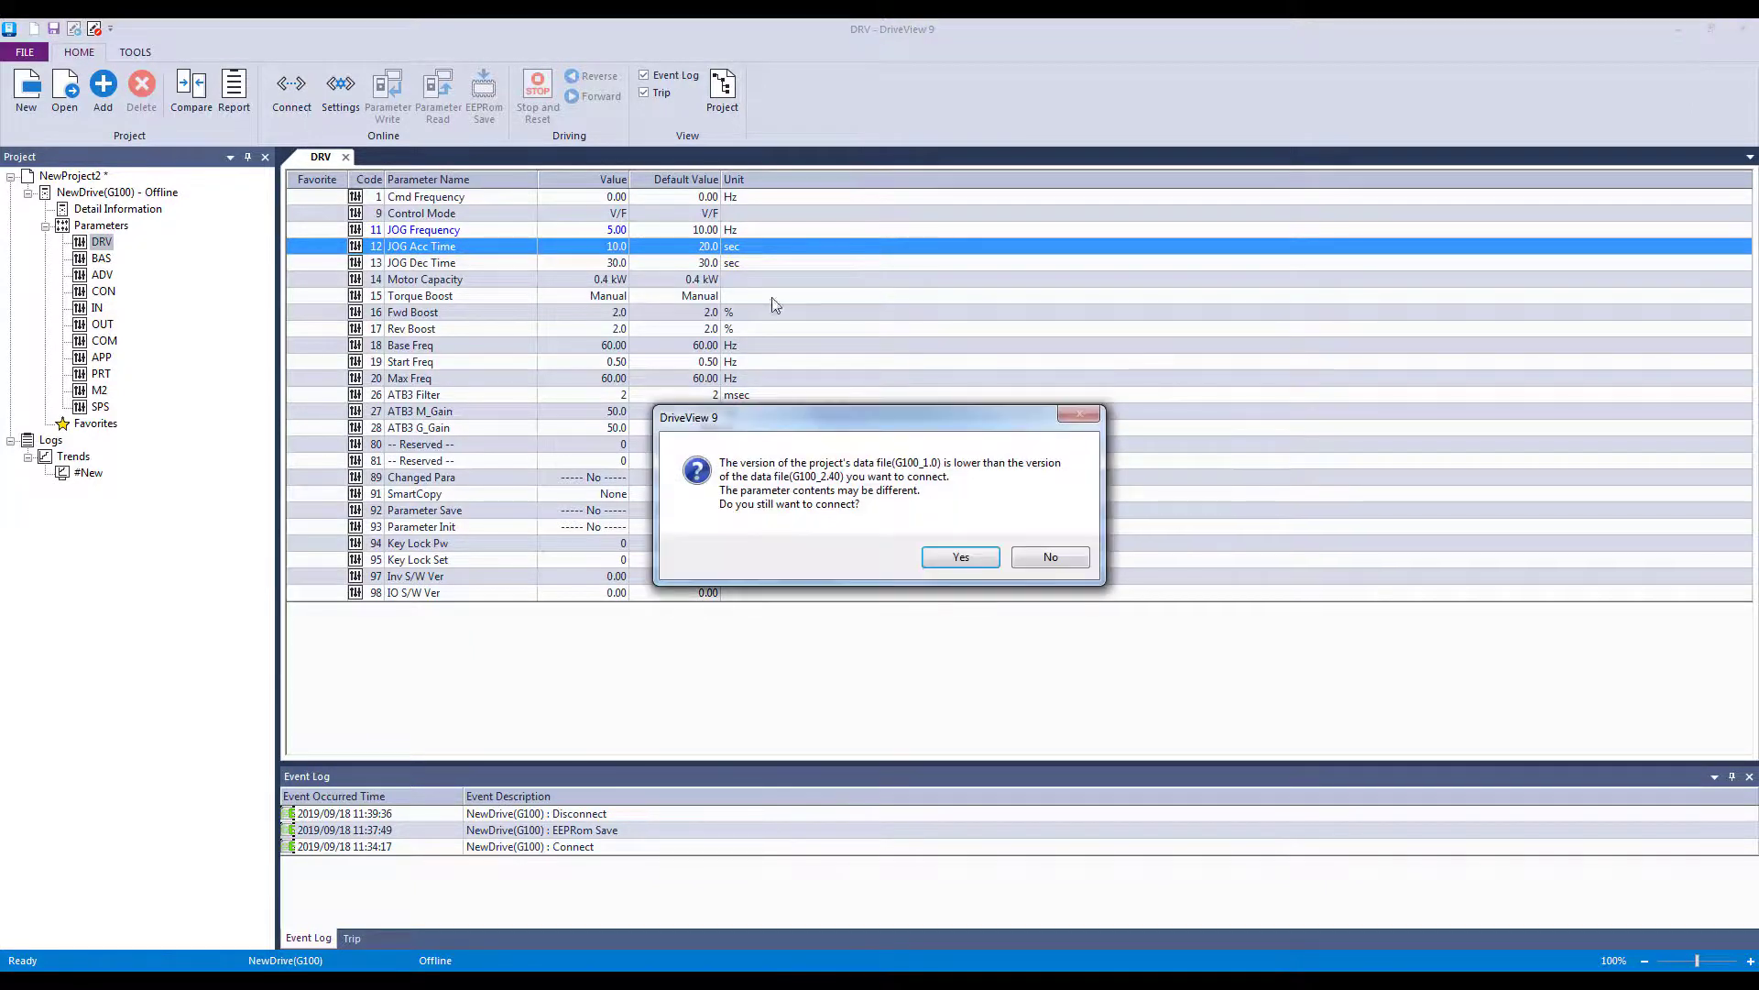
{"action": "left_click", "coordinate": [958, 558]}
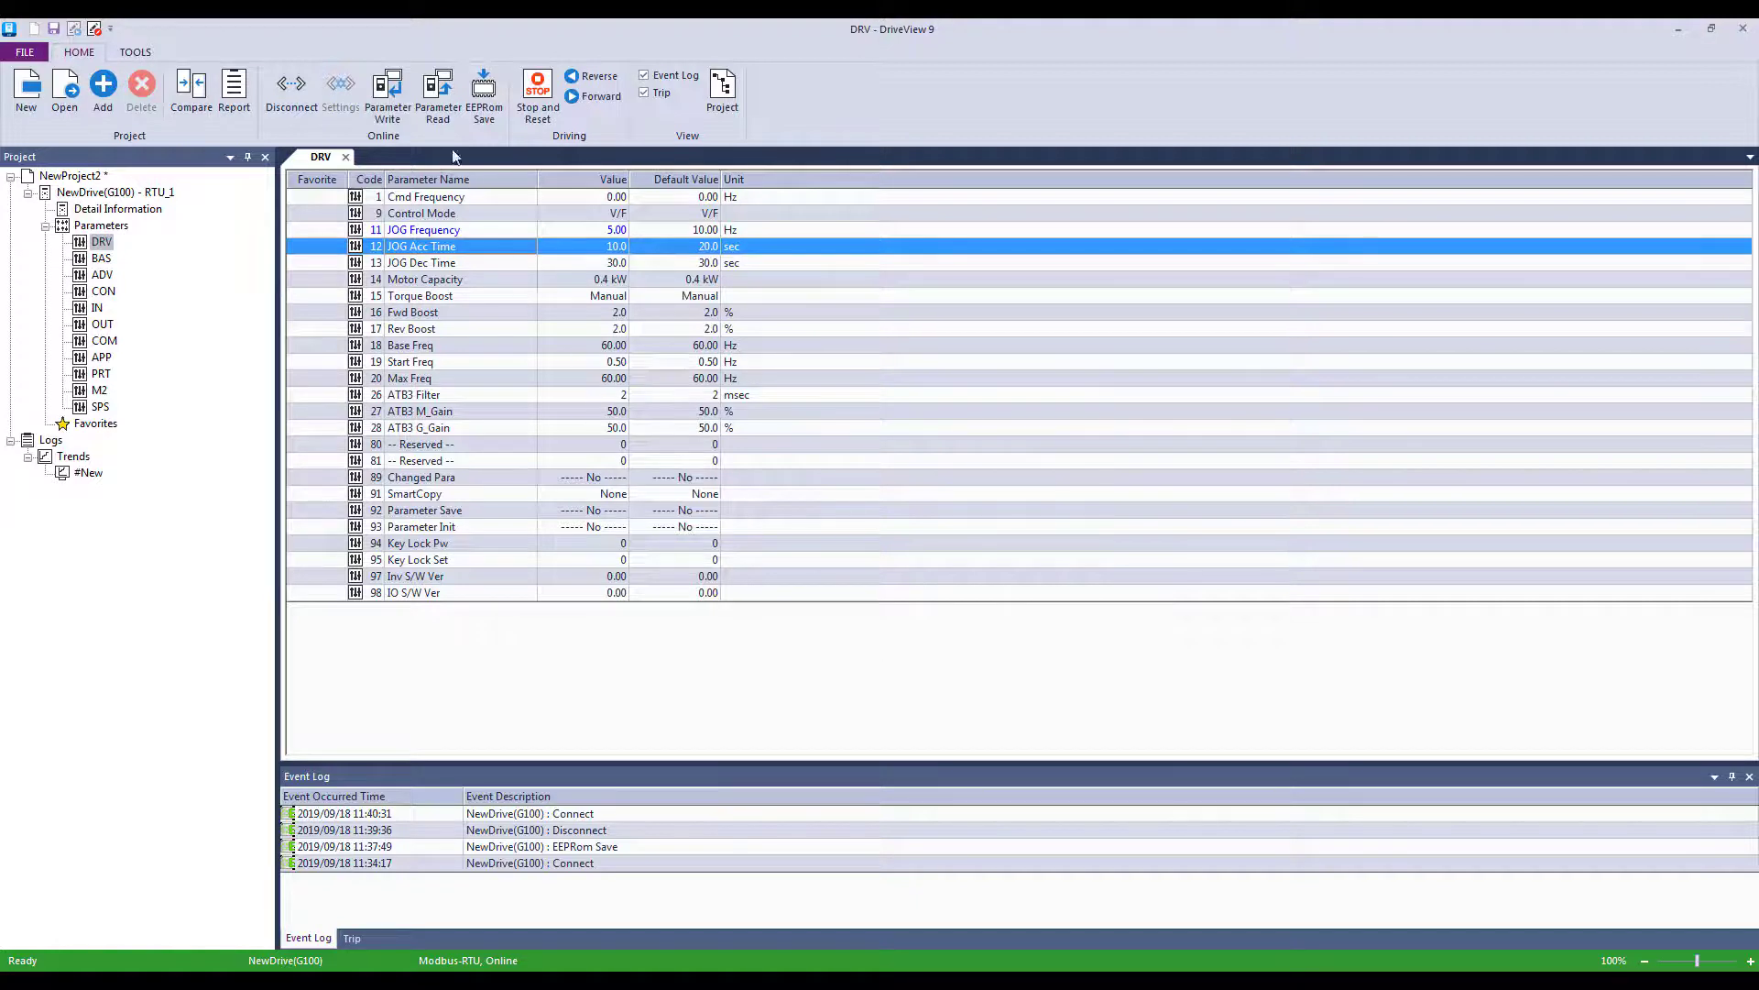
Write the NewProject2 DRV group to the connected drive and dismiss the completion message
{"action": "left_click", "coordinate": [408, 102]}
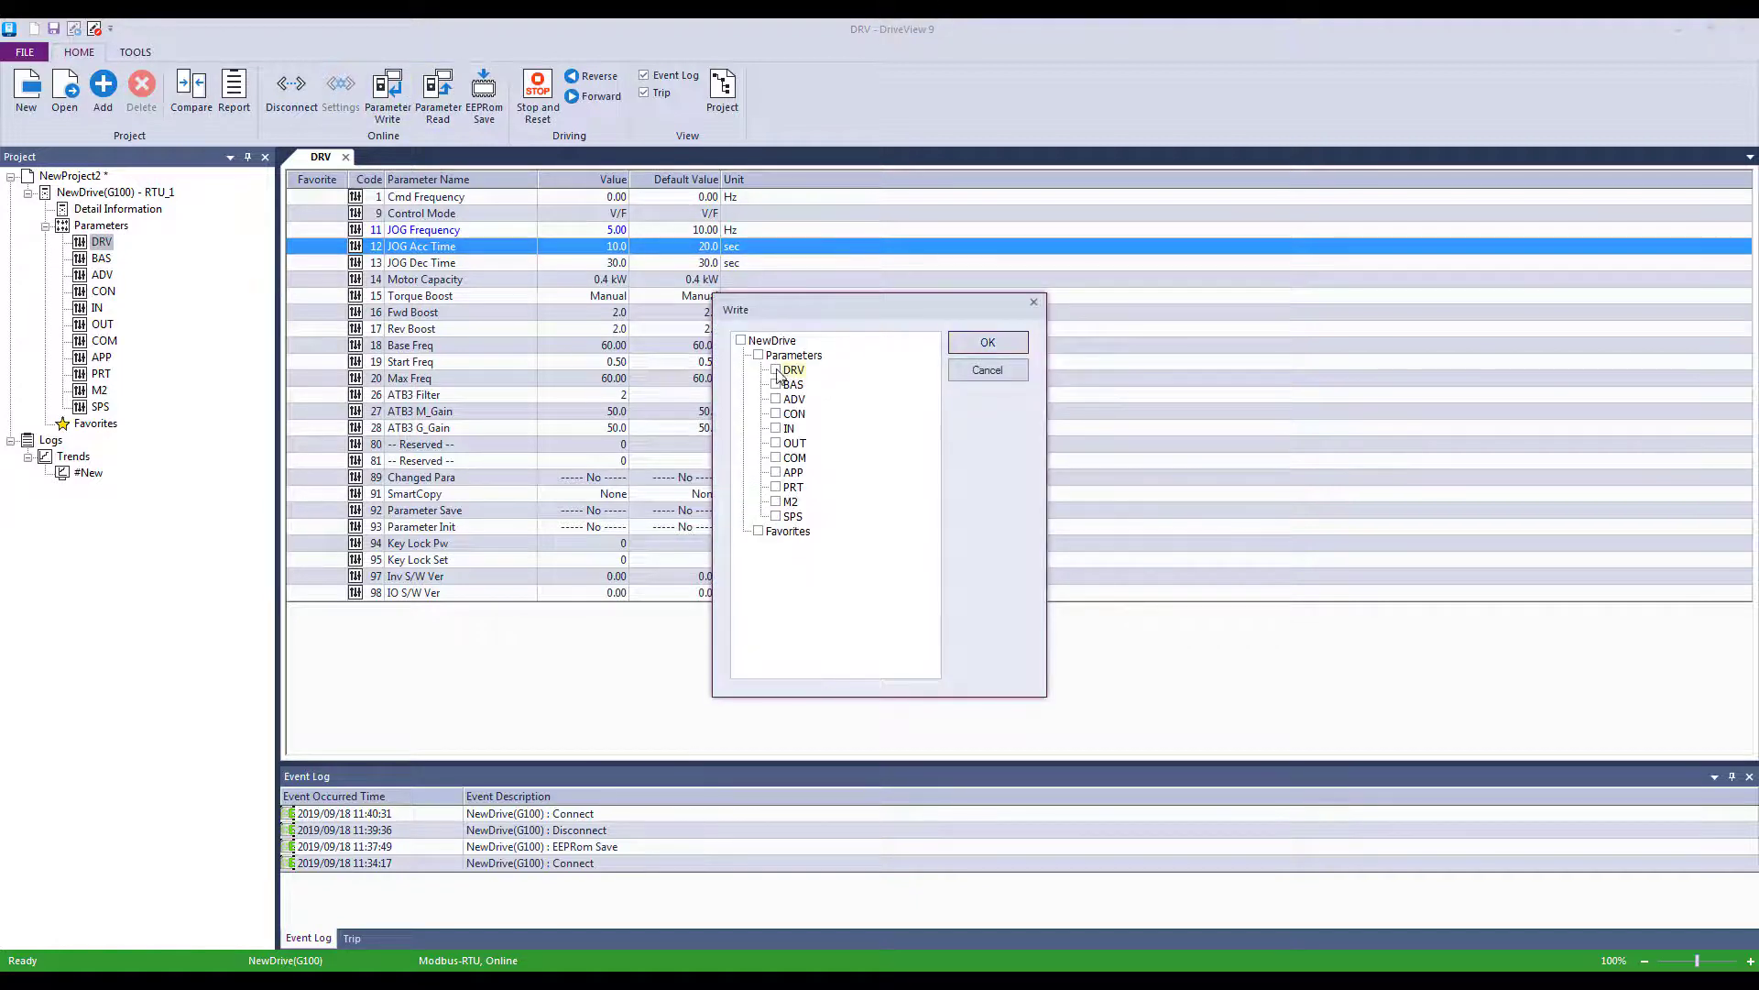
{"action": "left_click", "coordinate": [987, 341]}
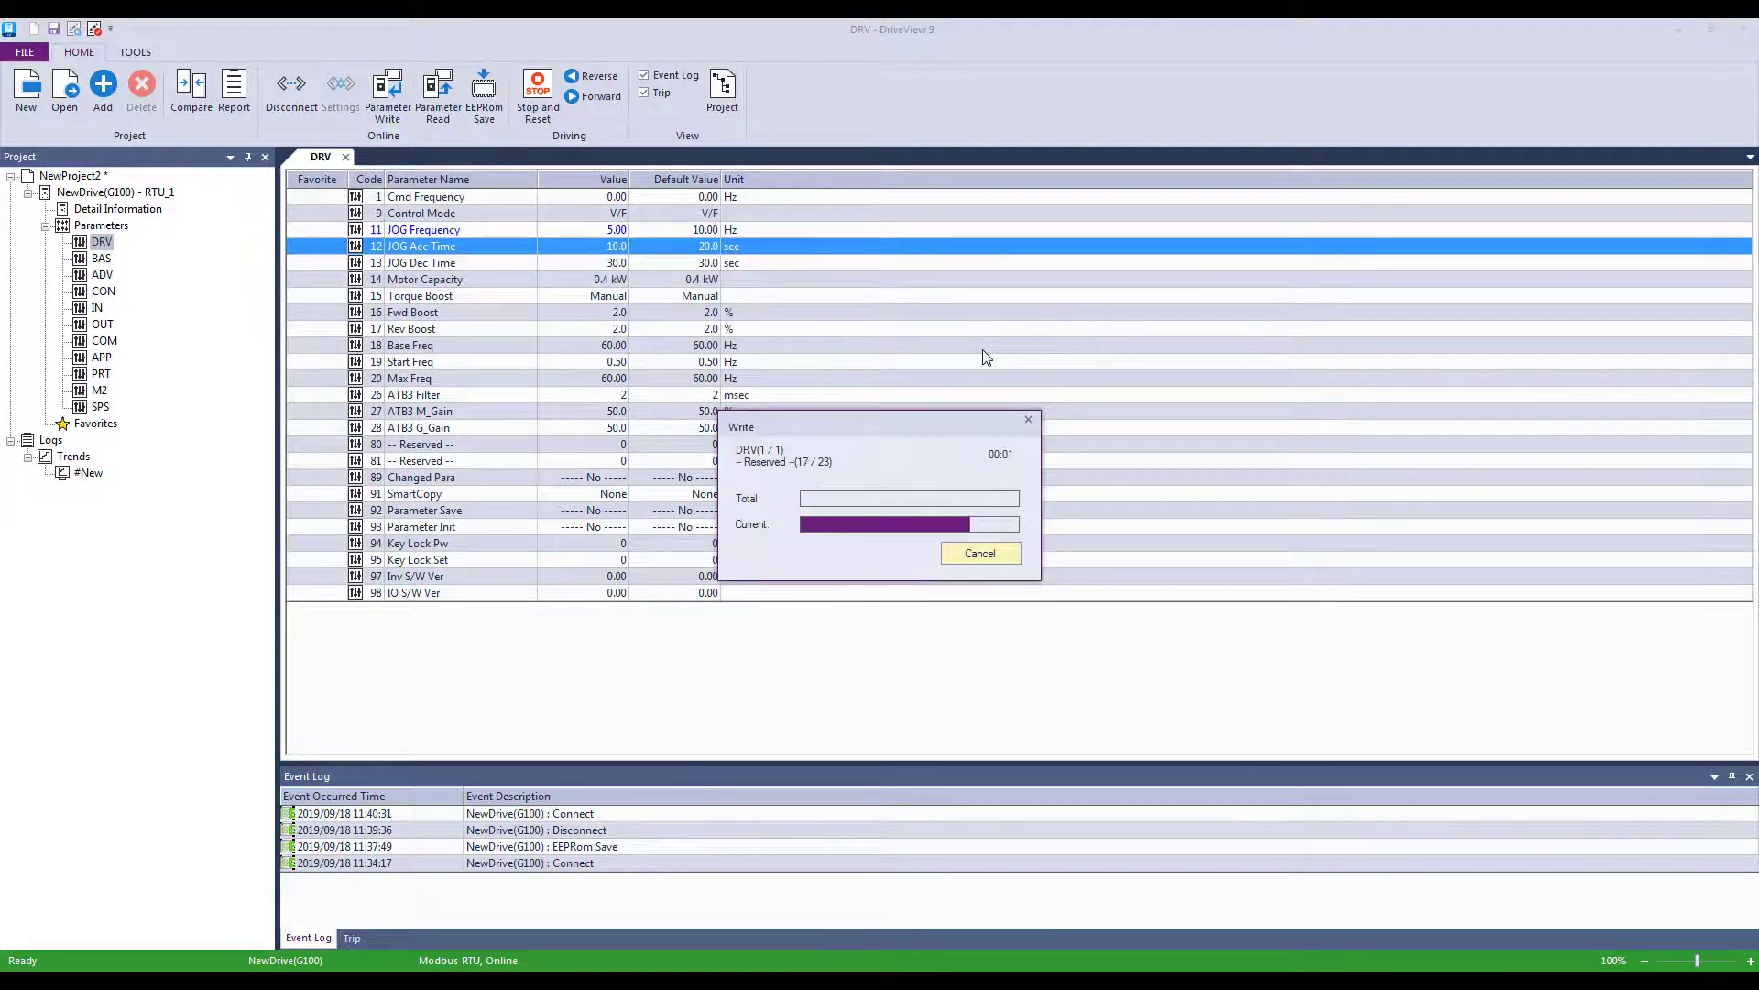
{"action": "key", "text": "Return"}
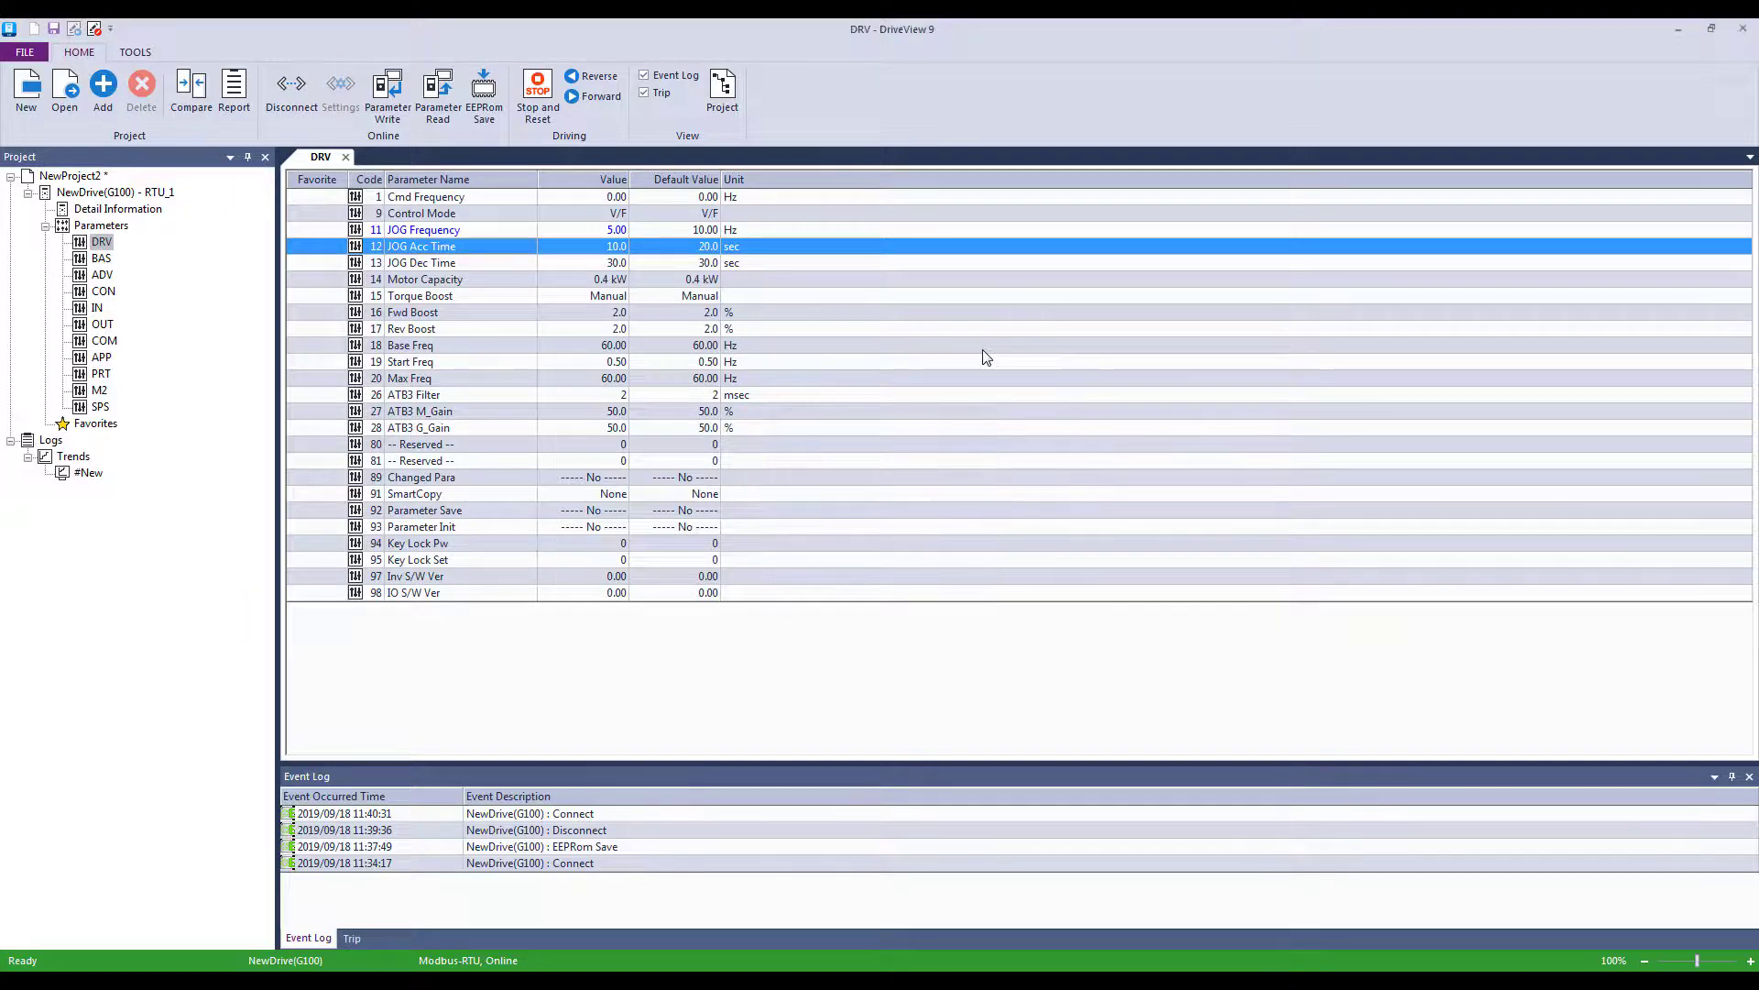